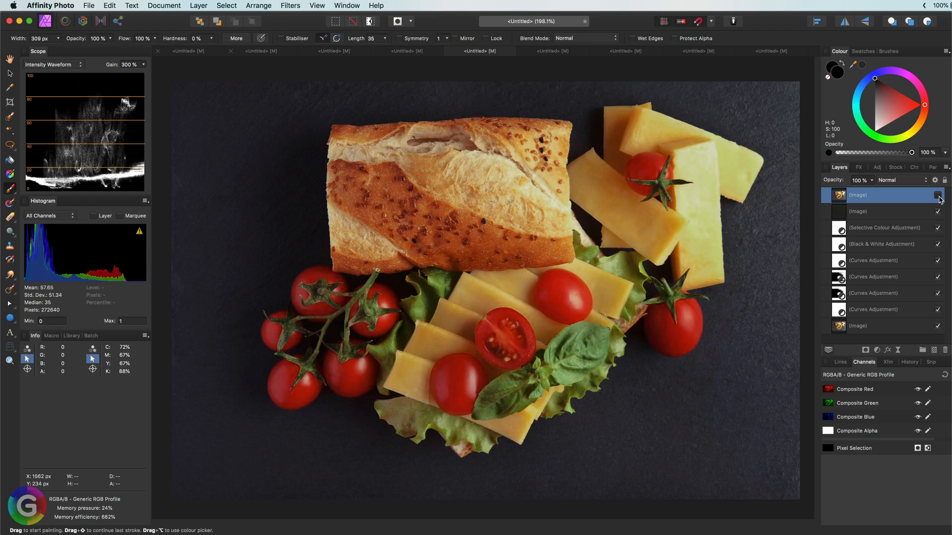
- In the dumpling photo document, delete every layer below the hidden top image and make that remaining image visible
{"action": "left_click", "coordinate": [773, 51]}
{"action": "left_click", "coordinate": [858, 212]}
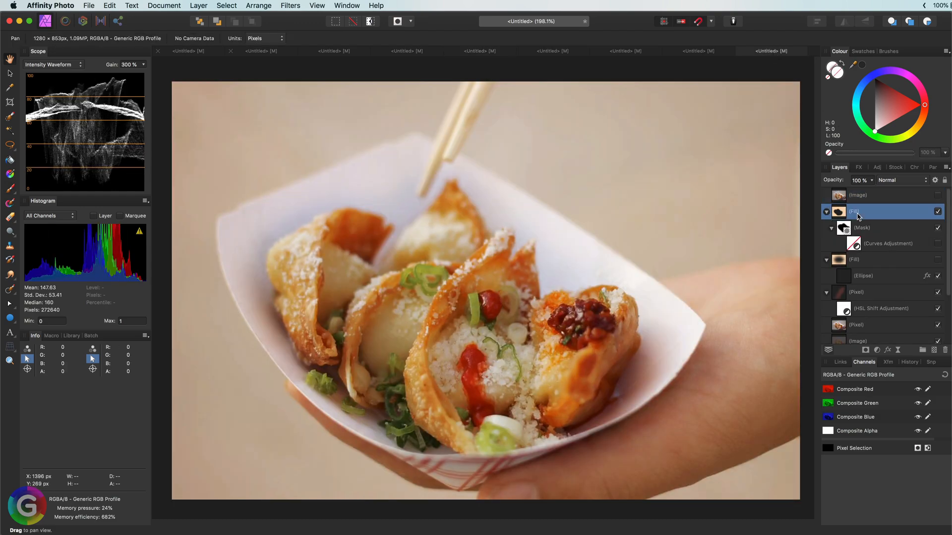
{"action": "scroll", "coordinate": [887, 258], "scroll_direction": "down", "scroll_amount": 3}
{"action": "left_click", "coordinate": [897, 335], "text": "shift"}
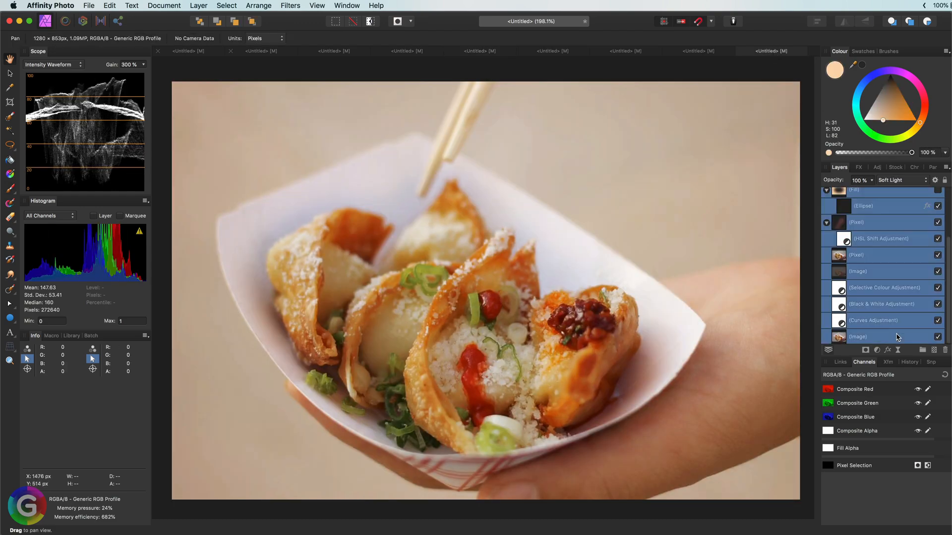
{"action": "key", "text": "Delete"}
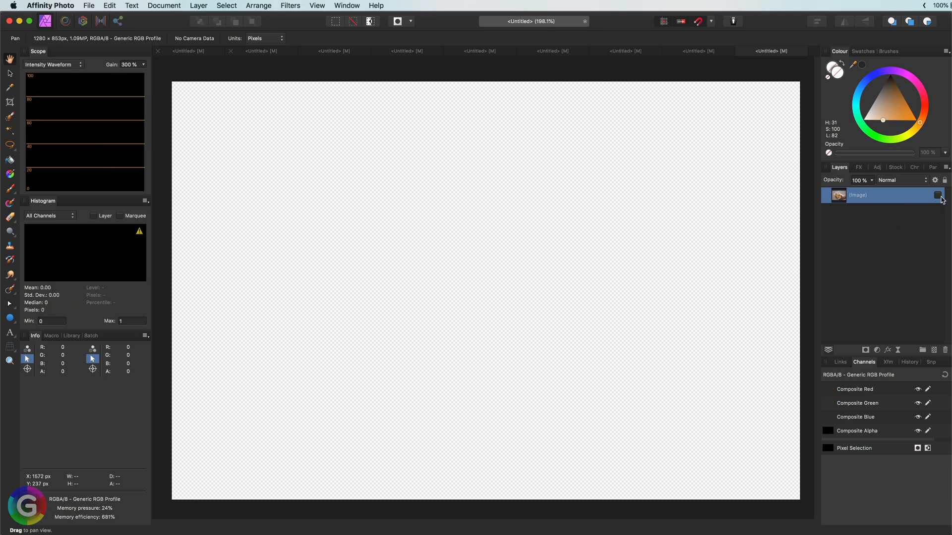
{"action": "left_click", "coordinate": [937, 195]}
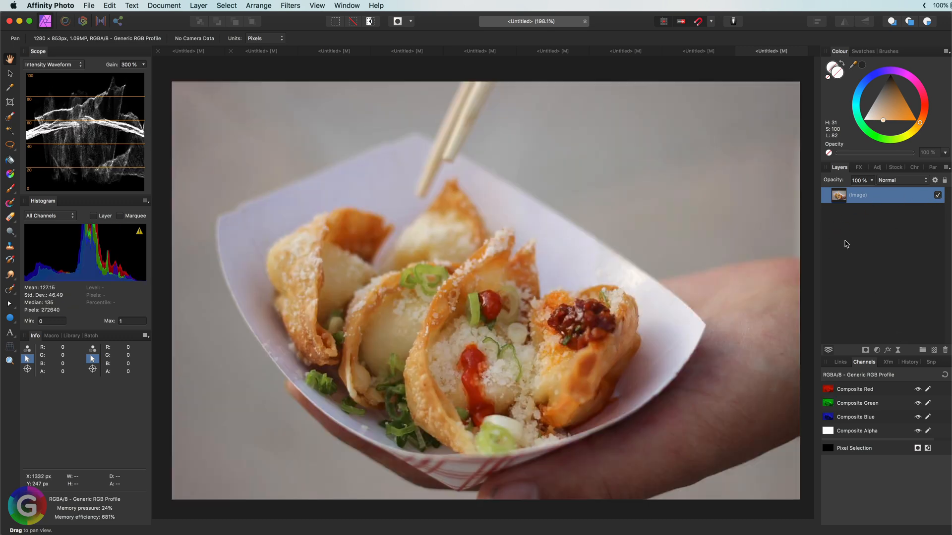
- Add a Curves adjustment with the black point raised to about 0.029, white point lowered to about 0.956, and midtones pulled down to about 0.406
{"action": "left_click", "coordinate": [877, 350]}
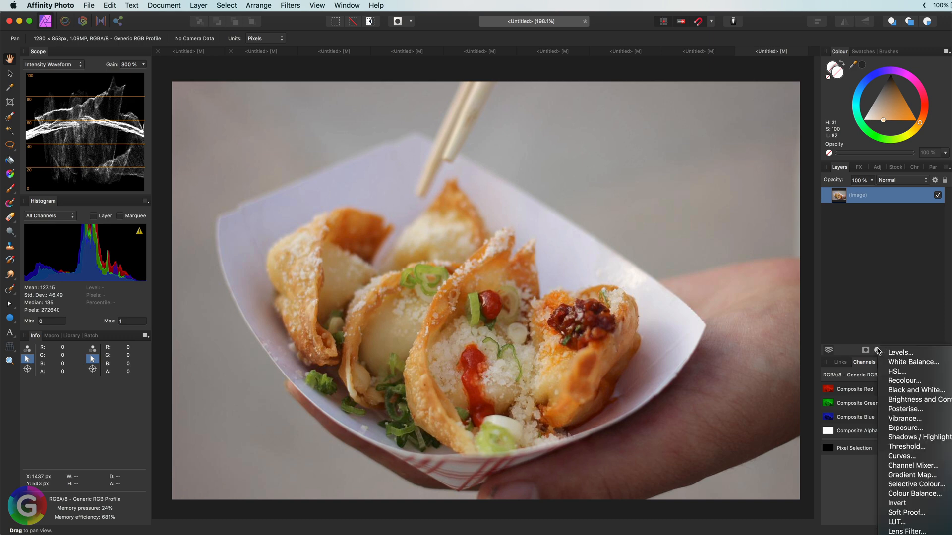
{"action": "left_click", "coordinate": [901, 456]}
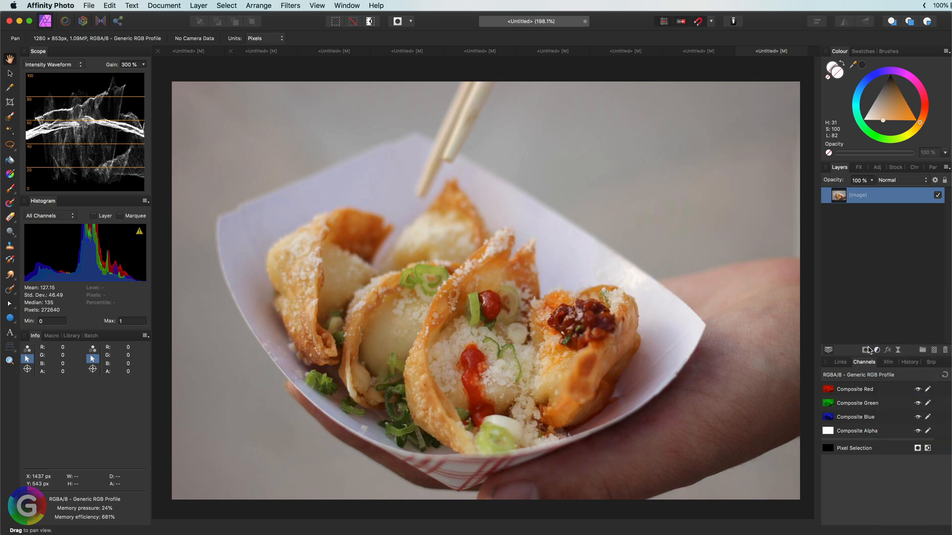
{"action": "left_click_drag", "start_coordinate": [26, 453], "coordinate": [27, 448]}
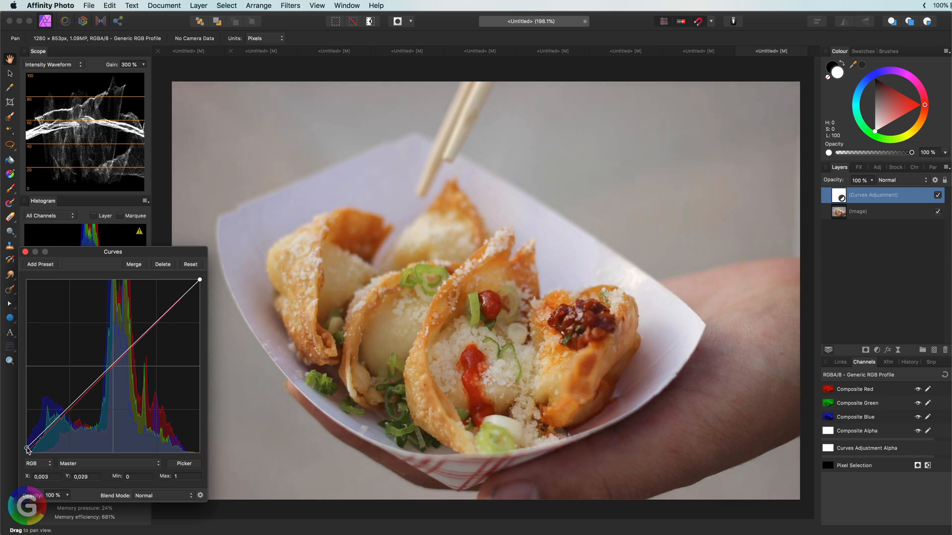
{"action": "left_click_drag", "start_coordinate": [200, 279], "coordinate": [200, 288]}
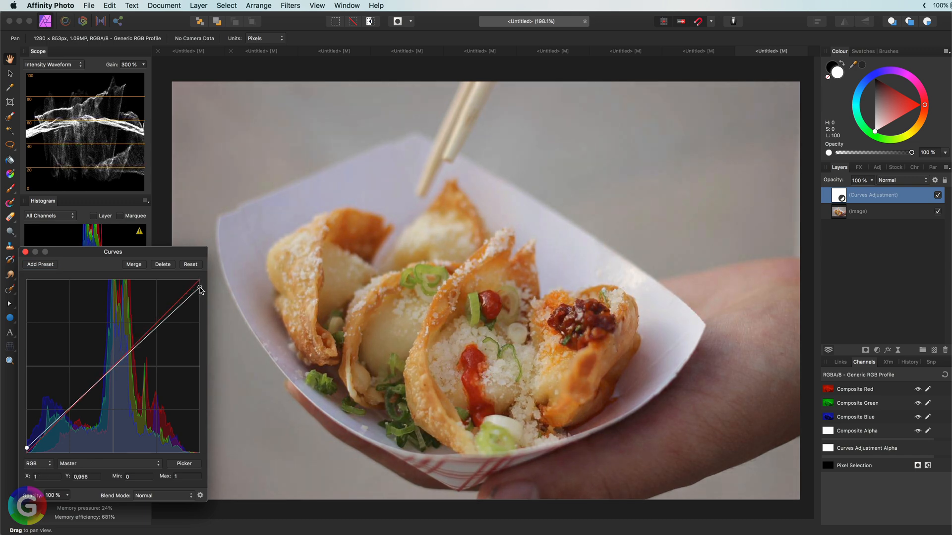
{"action": "left_click_drag", "start_coordinate": [105, 369], "coordinate": [105, 382]}
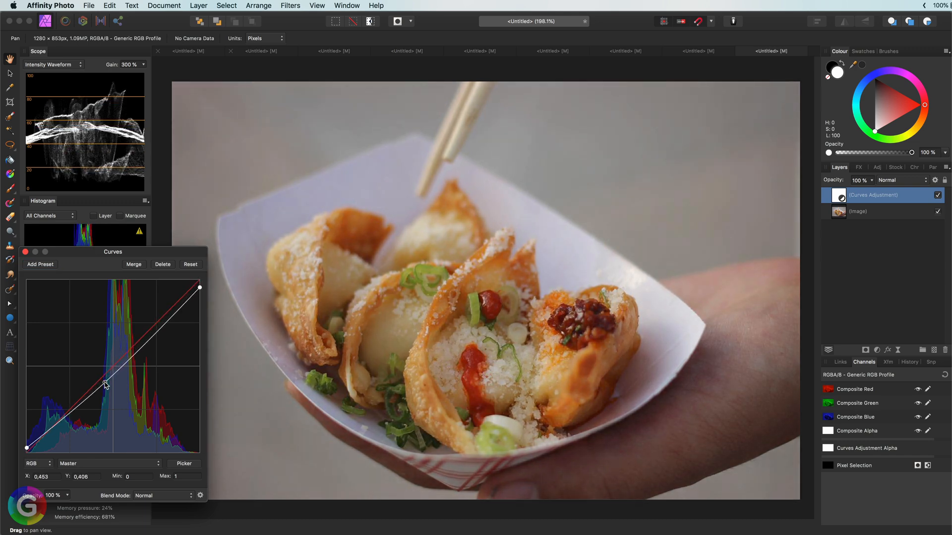
{"action": "left_click", "coordinate": [25, 252]}
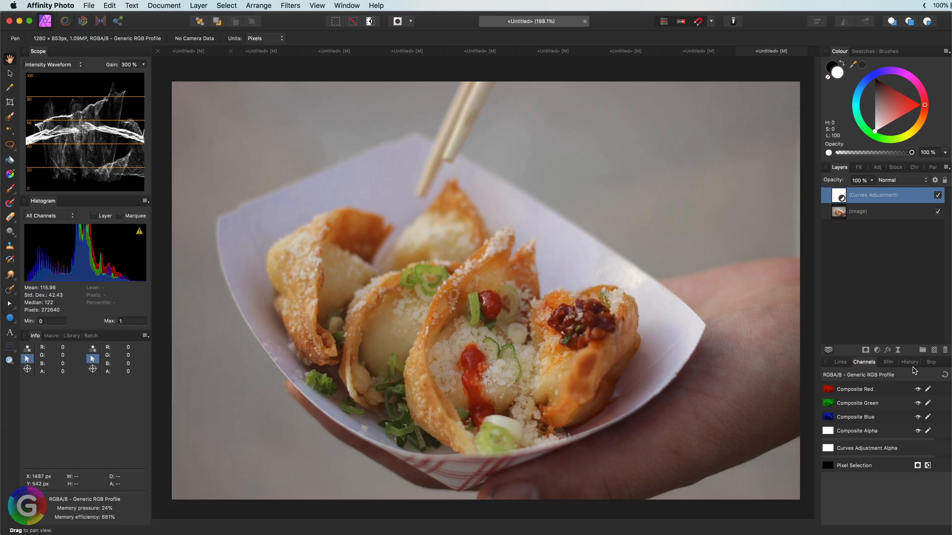
- Add a Black & White adjustment above the curves and set its blend mode to Soft Light
{"action": "left_click", "coordinate": [876, 350]}
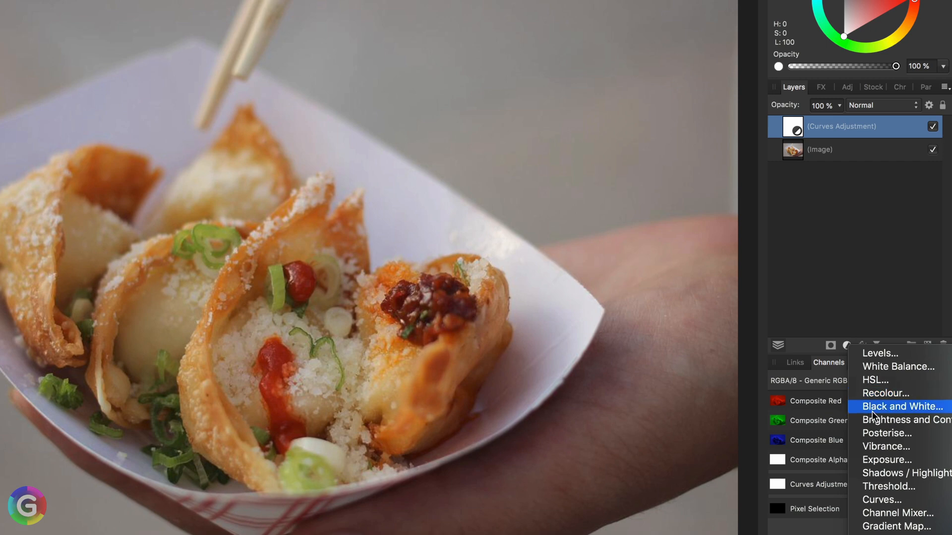
{"action": "left_click", "coordinate": [859, 370]}
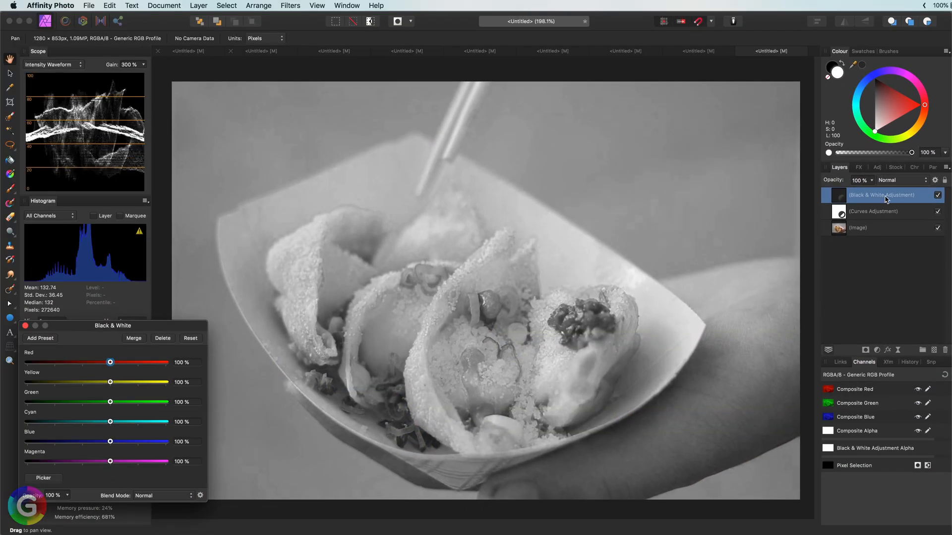
{"action": "left_click", "coordinate": [892, 181]}
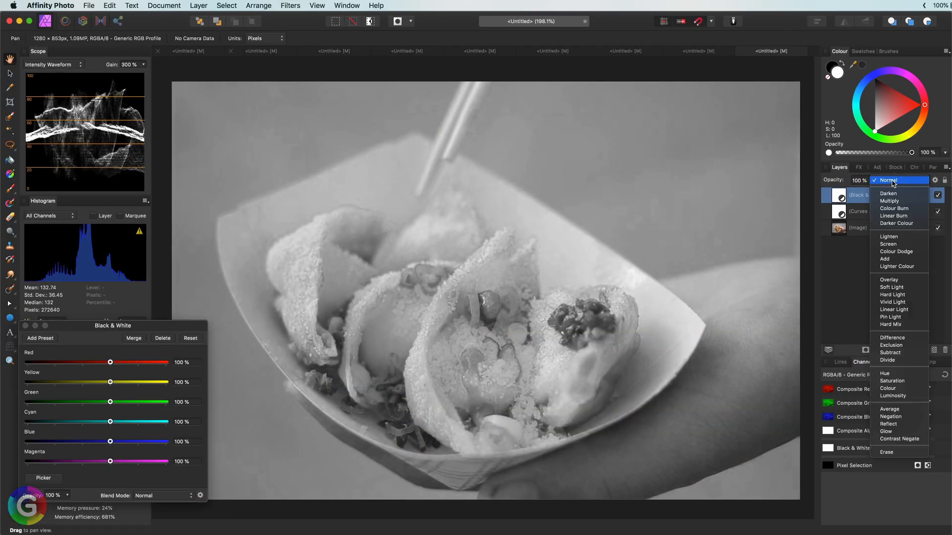
{"action": "left_click", "coordinate": [898, 287]}
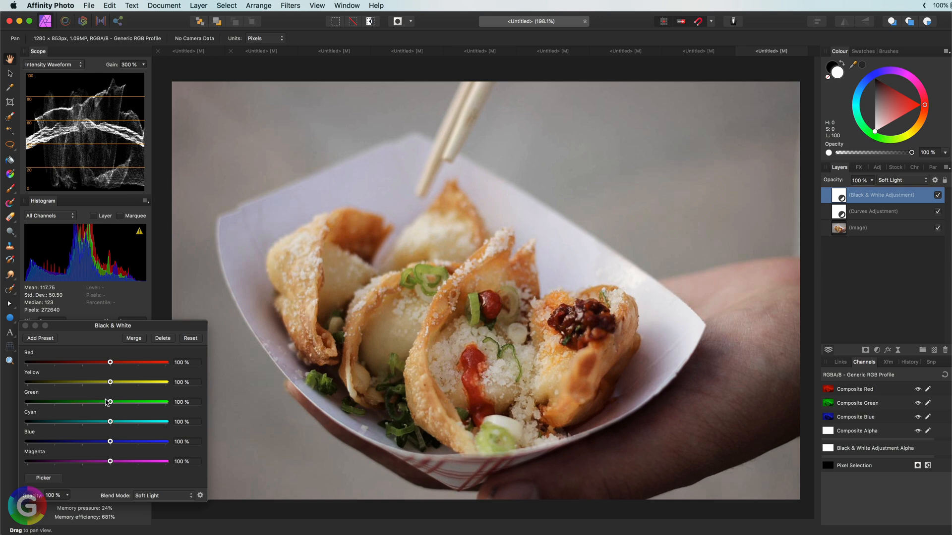
- Set the Black & White adjustment to red 36%, yellow 79%, green -24%, blue 157% and magenta about 132%
{"action": "left_click", "coordinate": [110, 362]}
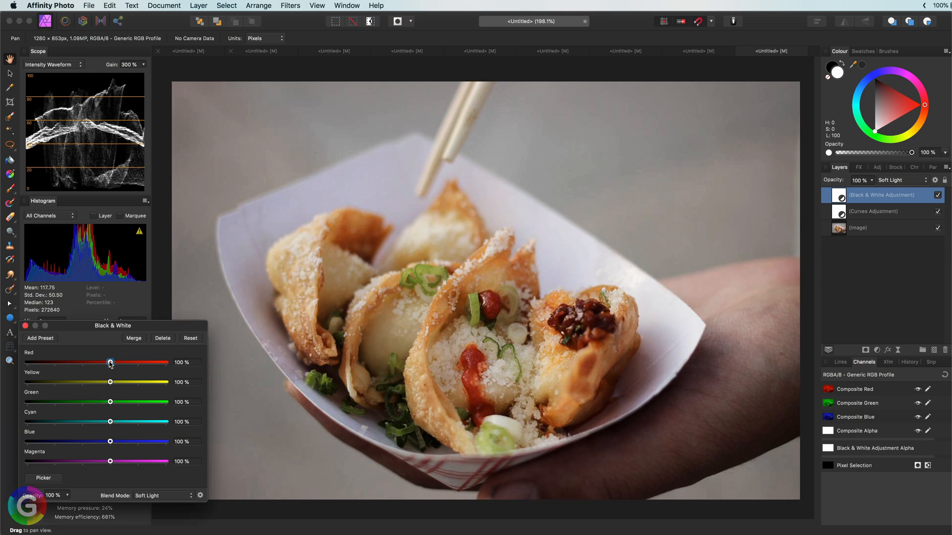
{"action": "mouse_move", "coordinate": [110, 362]}
{"action": "left_mouse_down"}
{"action": "mouse_move", "coordinate": [76, 367]}
{"action": "mouse_move", "coordinate": [98, 367]}
{"action": "left_mouse_up"}
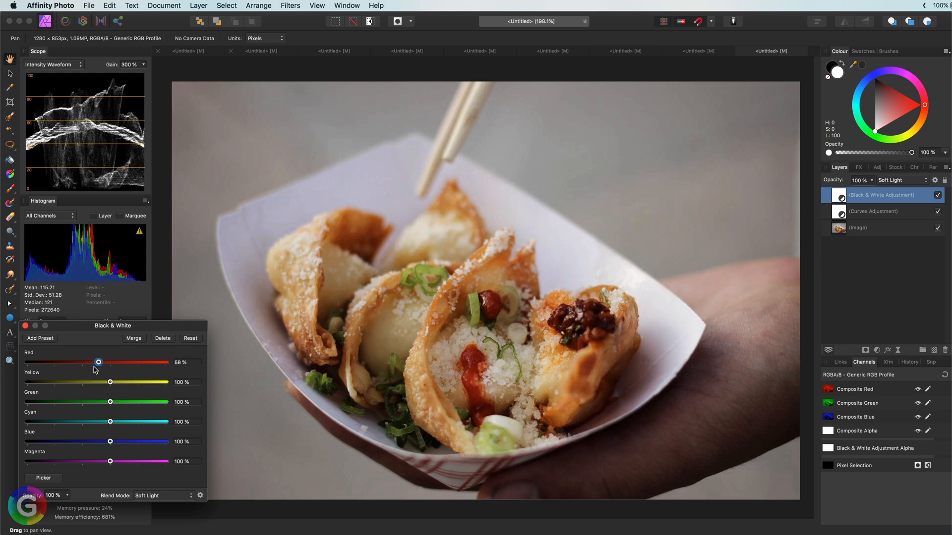
{"action": "left_click_drag", "start_coordinate": [96, 370], "coordinate": [95, 370]}
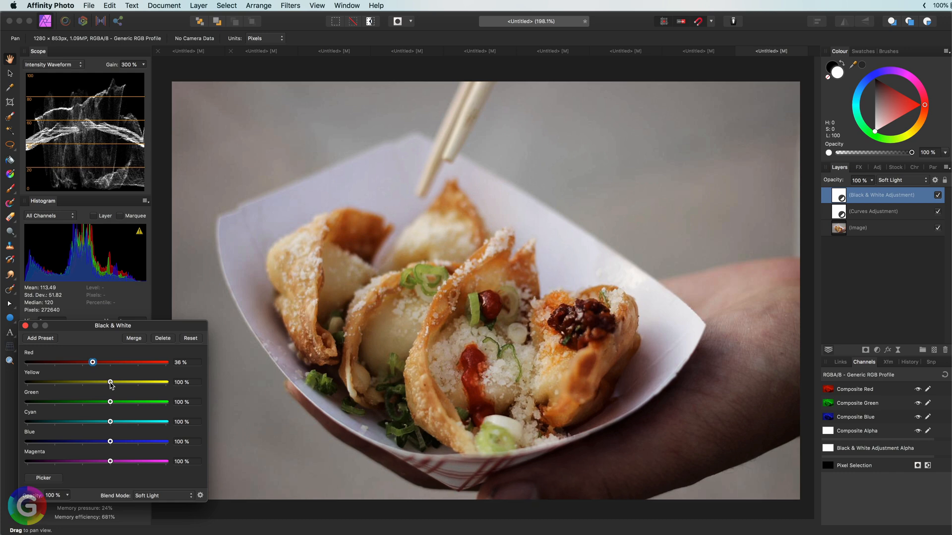
{"action": "mouse_move", "coordinate": [111, 385]}
{"action": "left_mouse_down"}
{"action": "mouse_move", "coordinate": [137, 385]}
{"action": "mouse_move", "coordinate": [101, 390]}
{"action": "left_mouse_up"}
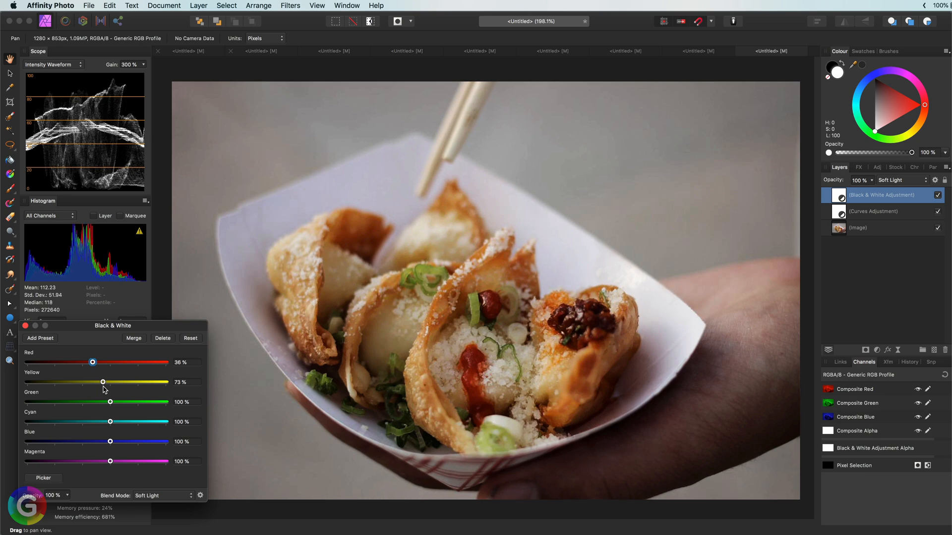
{"action": "left_click_drag", "start_coordinate": [103, 387], "coordinate": [105, 386]}
{"action": "left_click_drag", "start_coordinate": [136, 403], "coordinate": [76, 408]}
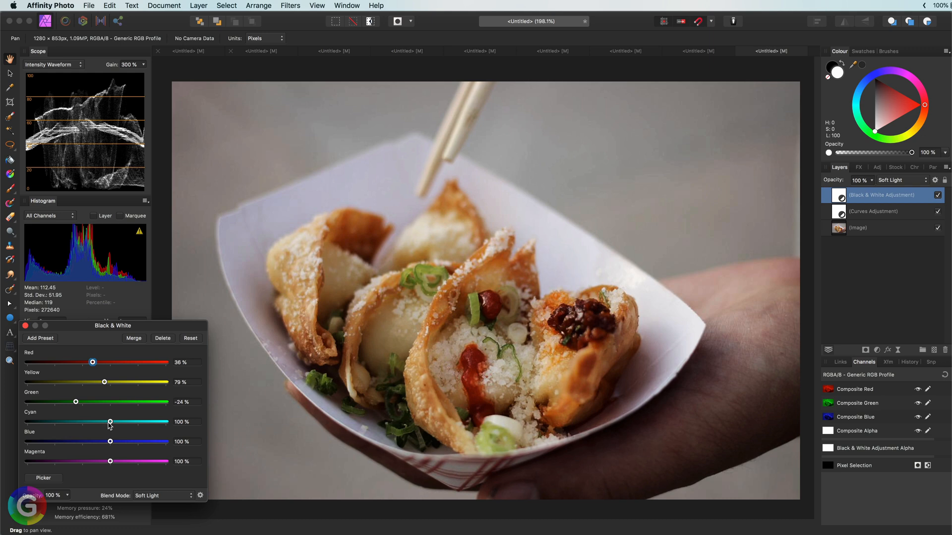
{"action": "left_click_drag", "start_coordinate": [108, 424], "coordinate": [120, 470]}
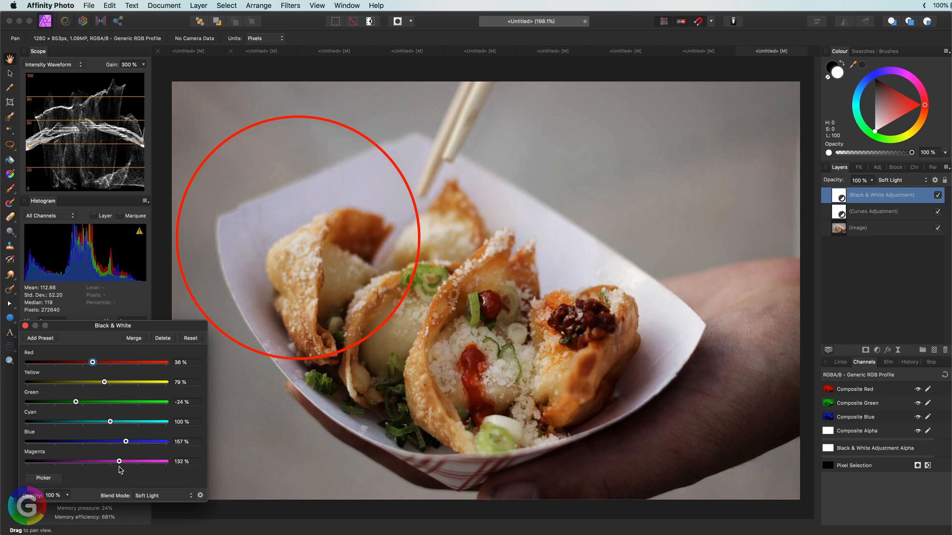
{"action": "left_click", "coordinate": [25, 327]}
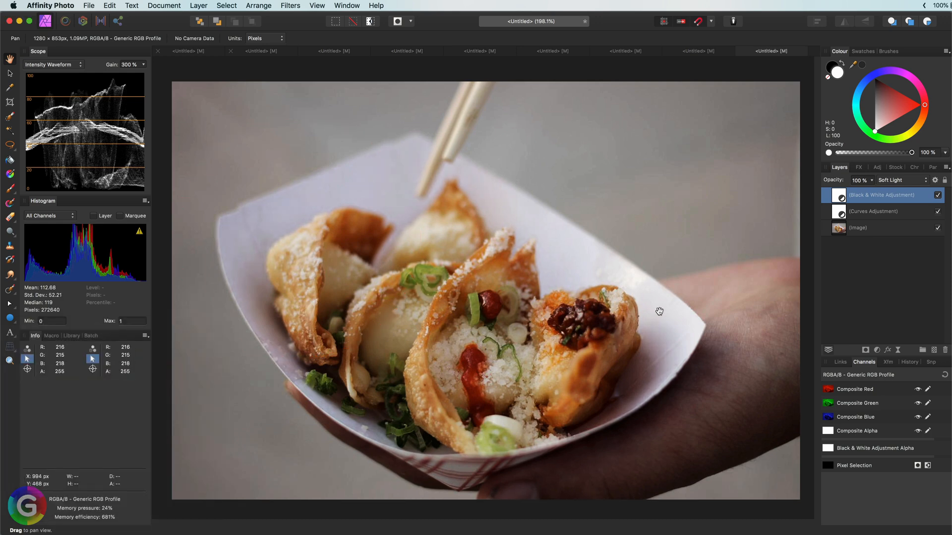
- Add a Selective Colour adjustment and set the Reds to cyan -24%, magenta -6%, yellow 28% and black 19%
{"action": "left_click", "coordinate": [878, 350]}
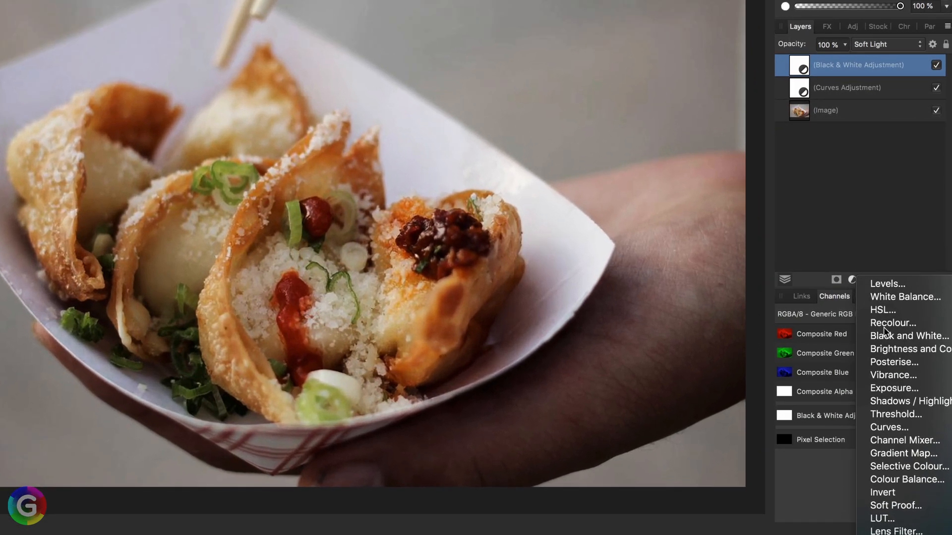
{"action": "left_click", "coordinate": [918, 467]}
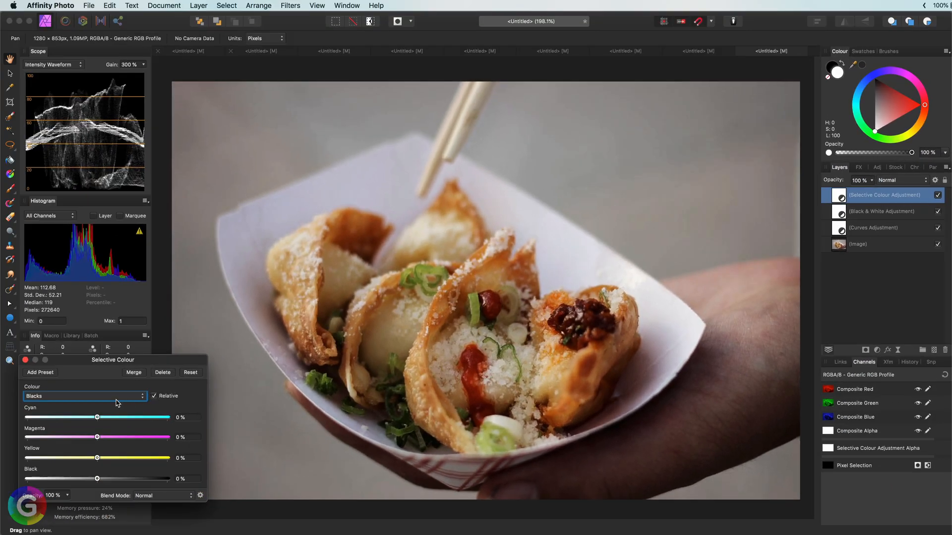
{"action": "left_click", "coordinate": [116, 398]}
{"action": "left_click", "coordinate": [110, 339]}
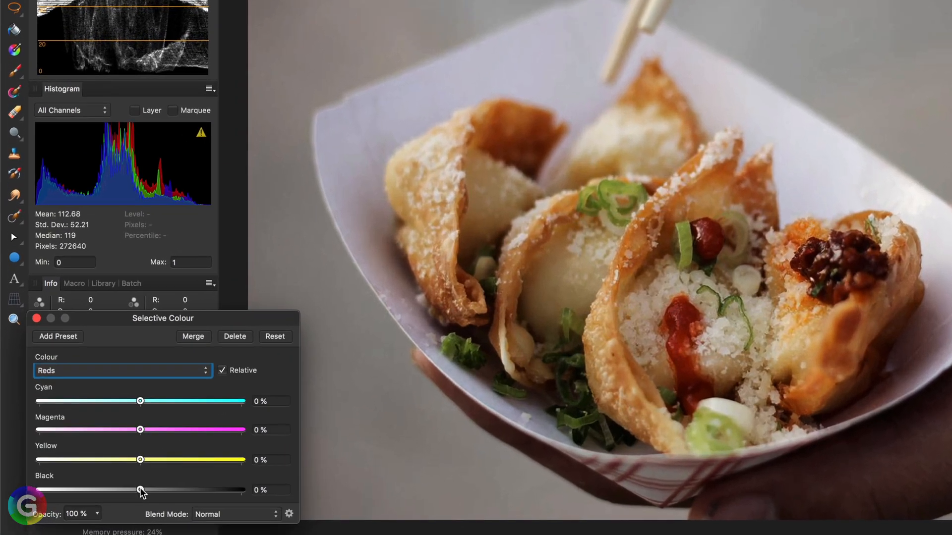
{"action": "left_click_drag", "start_coordinate": [97, 479], "coordinate": [158, 497]}
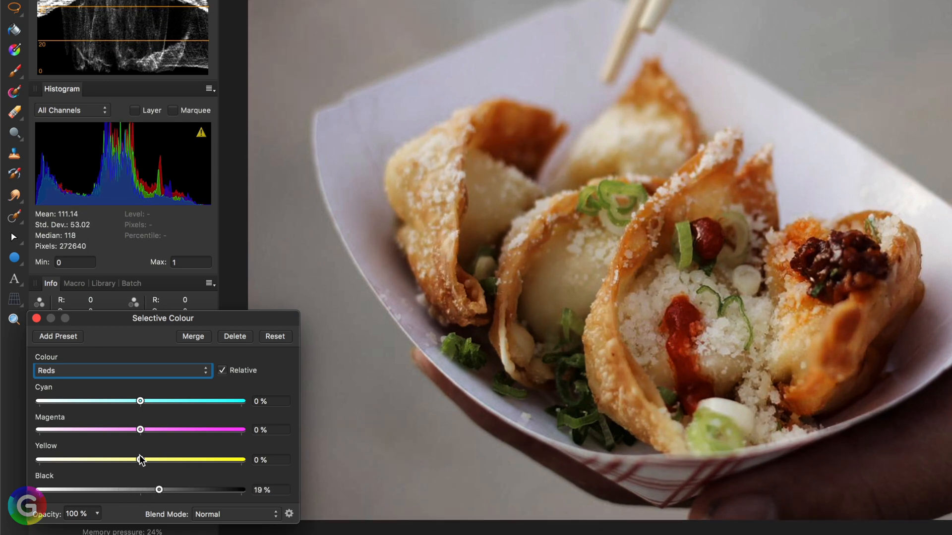
{"action": "left_click_drag", "start_coordinate": [140, 459], "coordinate": [169, 462]}
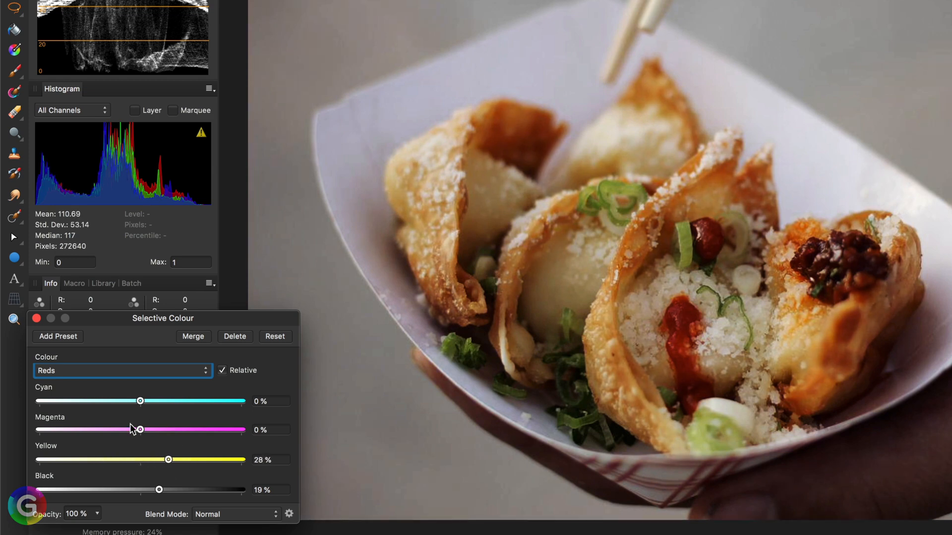
{"action": "left_click_drag", "start_coordinate": [140, 429], "coordinate": [115, 404]}
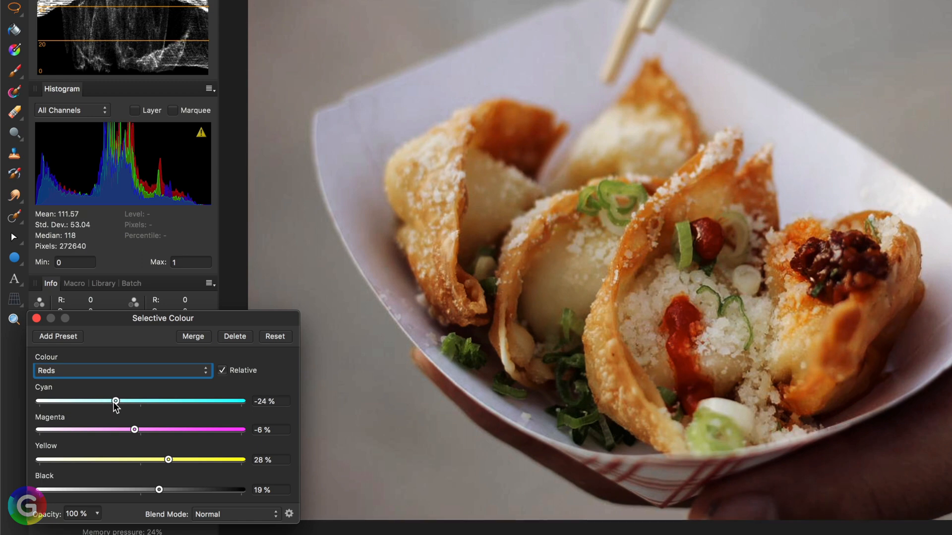
- Set the Yellows in the Selective Colour adjustment to cyan -17%, magenta -5%, yellow 25% and black 14%
{"action": "left_click", "coordinate": [118, 372]}
{"action": "left_click", "coordinate": [115, 380]}
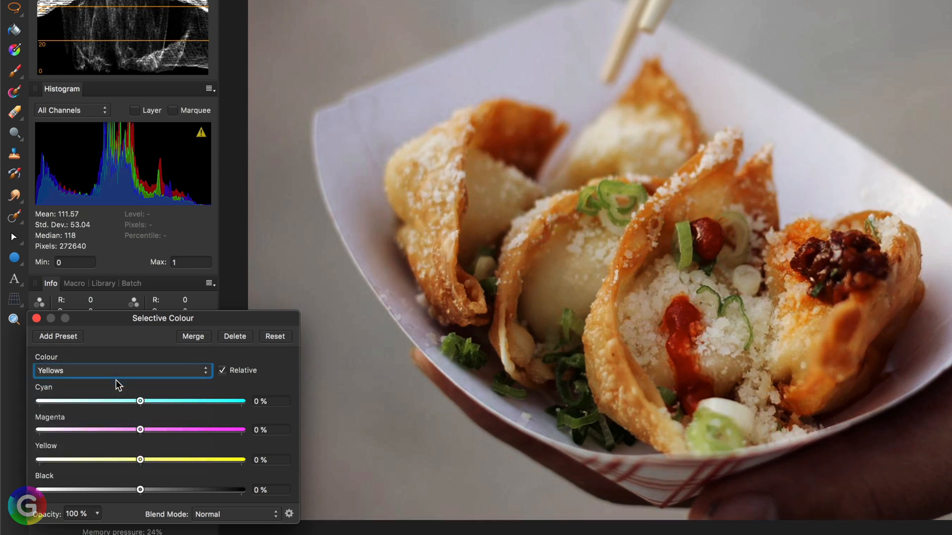
{"action": "left_click_drag", "start_coordinate": [140, 490], "coordinate": [167, 478]}
{"action": "left_click_drag", "start_coordinate": [140, 430], "coordinate": [121, 405]}
- Strongly reduce the black amount of the Greens in the Selective Colour adjustment
{"action": "left_click", "coordinate": [112, 376]}
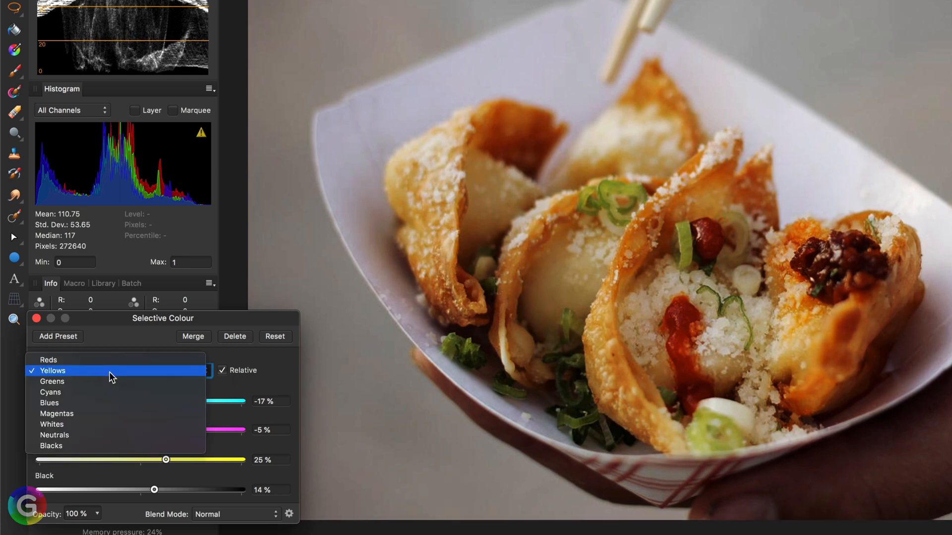
{"action": "left_click", "coordinate": [107, 382]}
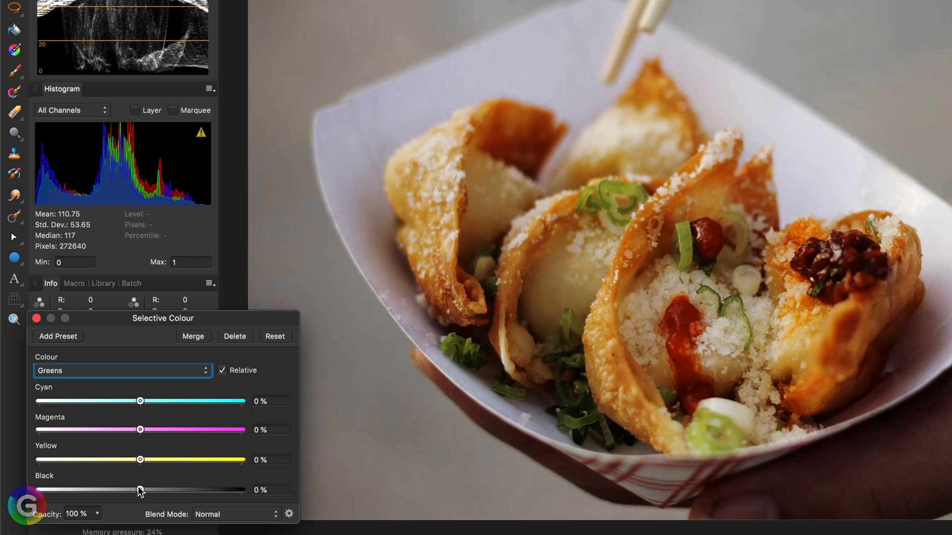
{"action": "left_click_drag", "start_coordinate": [141, 491], "coordinate": [68, 498]}
- Set the black amount of the Whites in the Selective Colour adjustment to -30%
{"action": "left_click", "coordinate": [164, 371]}
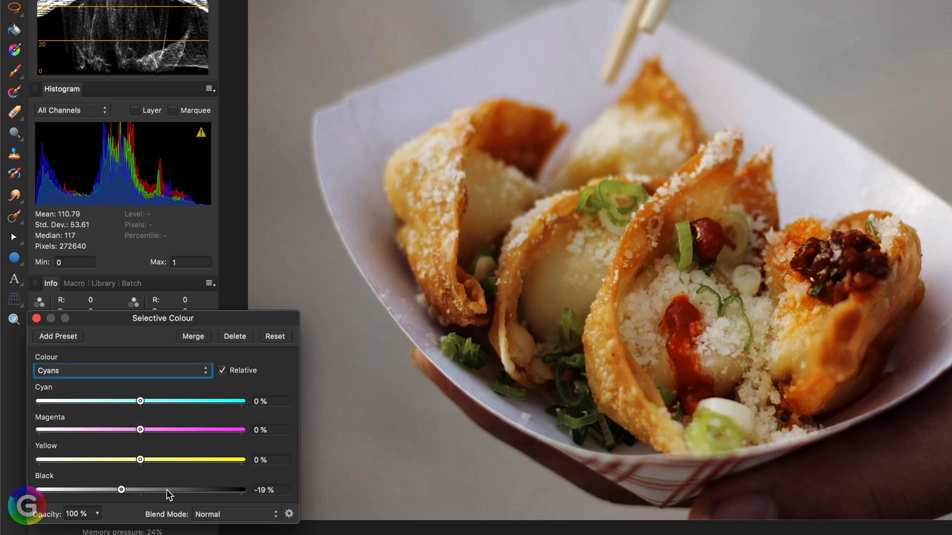
{"action": "left_click", "coordinate": [130, 373]}
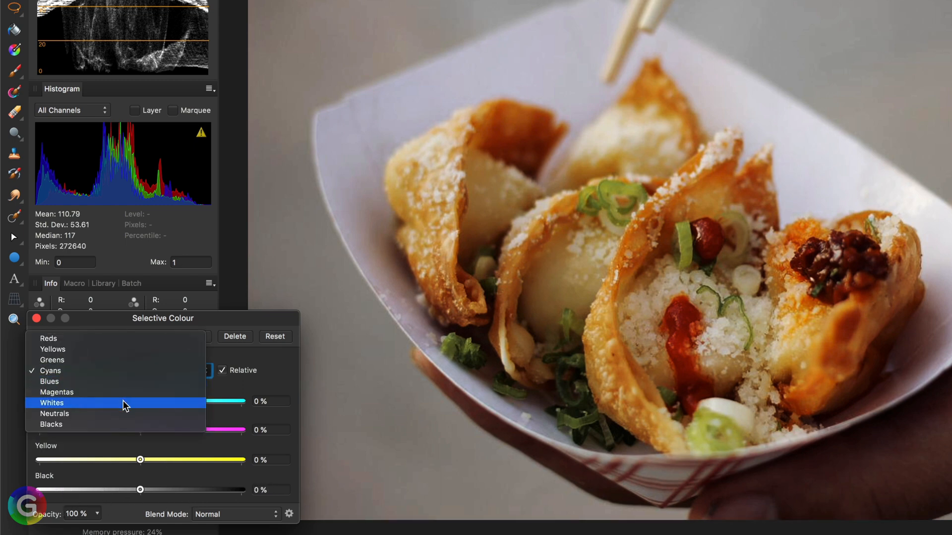
{"action": "left_click", "coordinate": [123, 403]}
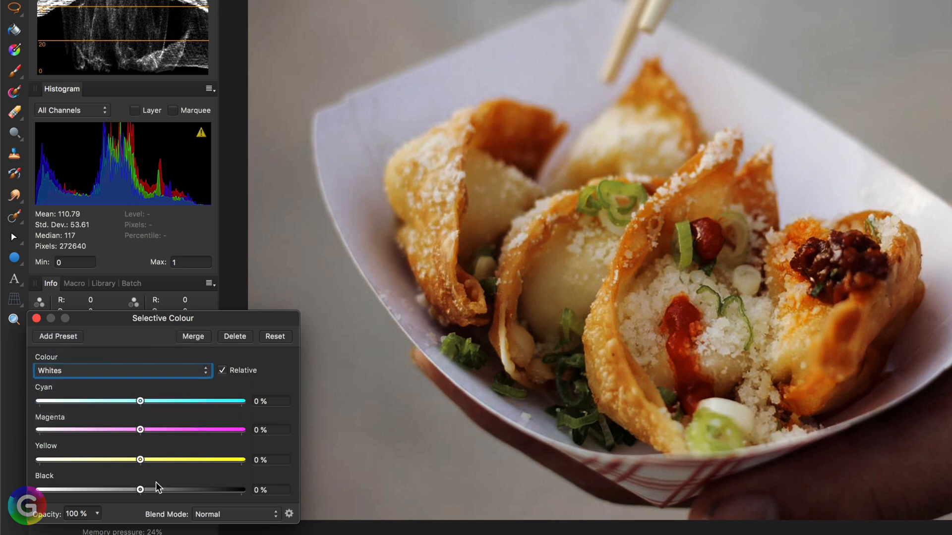
{"action": "left_click_drag", "start_coordinate": [141, 491], "coordinate": [110, 498]}
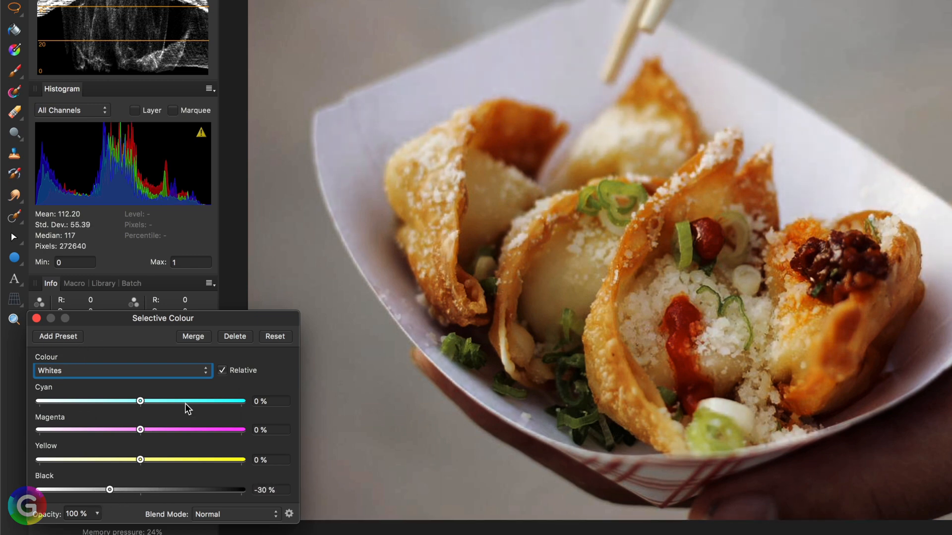
- Set the black amount of the Neutrals in the Selective Colour adjustment to -2%
{"action": "left_click", "coordinate": [157, 369]}
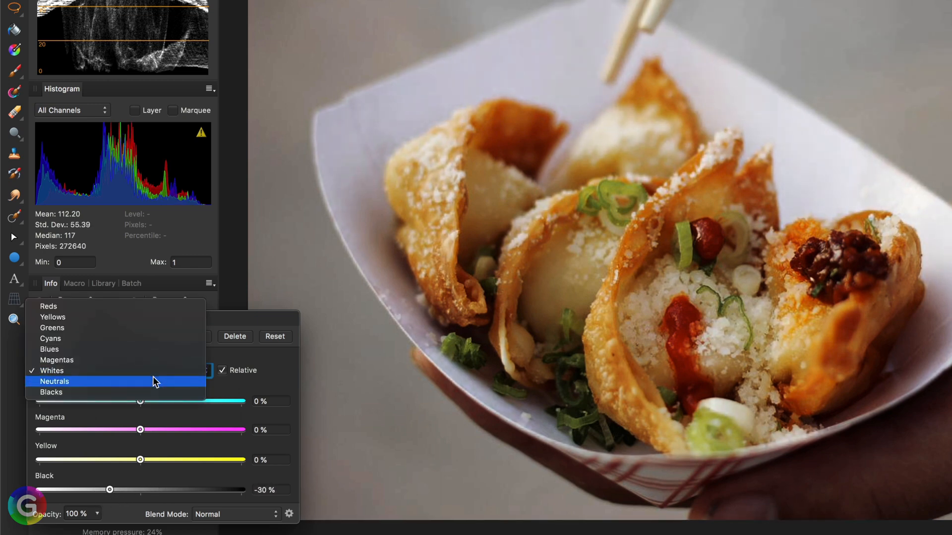
{"action": "left_click", "coordinate": [157, 382]}
{"action": "mouse_move", "coordinate": [148, 494]}
{"action": "left_mouse_down"}
{"action": "mouse_move", "coordinate": [159, 492]}
{"action": "mouse_move", "coordinate": [124, 493]}
{"action": "mouse_move", "coordinate": [145, 495]}
{"action": "left_mouse_up"}
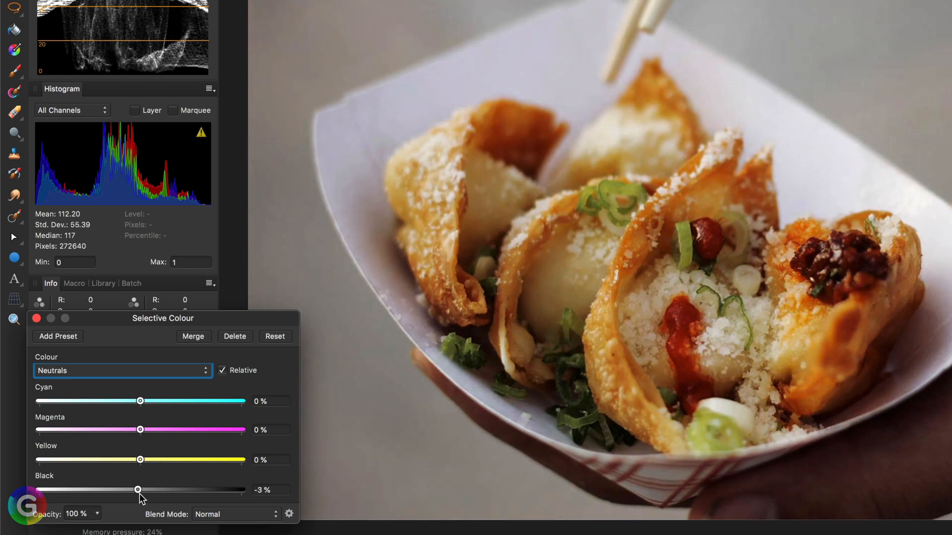
- Try out the black amount of the Blacks, leave it at 0%, and close the Selective Colour settings
{"action": "left_click", "coordinate": [177, 376]}
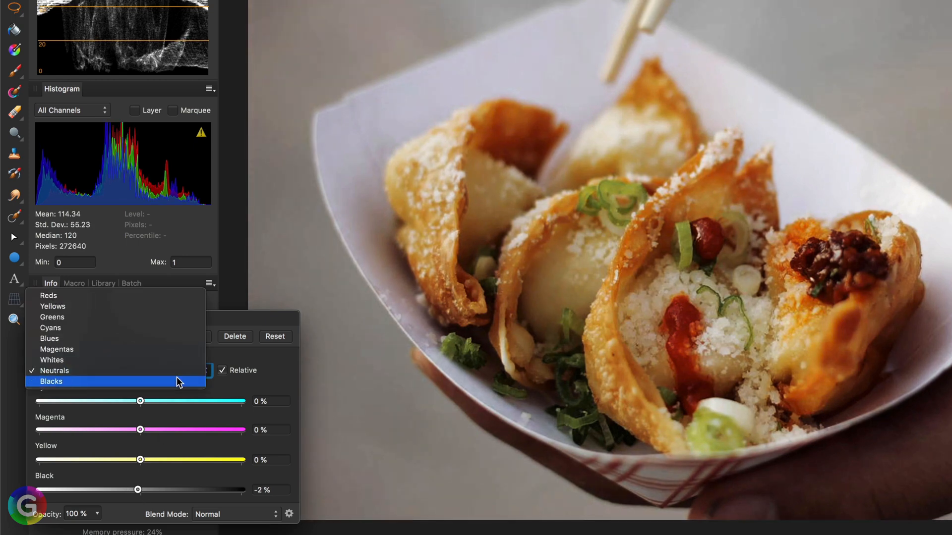
{"action": "left_click", "coordinate": [179, 381]}
{"action": "mouse_move", "coordinate": [147, 495]}
{"action": "left_mouse_down"}
{"action": "mouse_move", "coordinate": [176, 495]}
{"action": "mouse_move", "coordinate": [125, 493]}
{"action": "mouse_move", "coordinate": [141, 492]}
{"action": "left_mouse_up"}
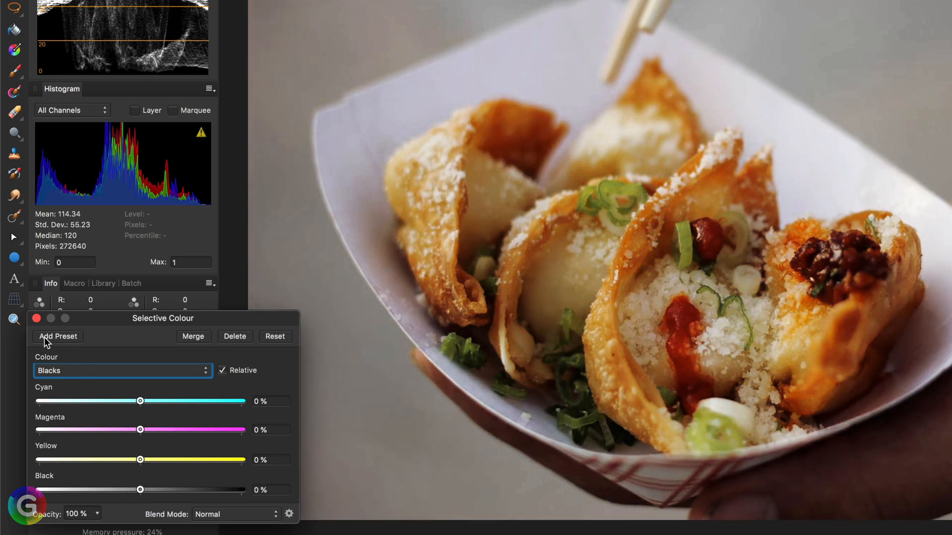
{"action": "left_click", "coordinate": [38, 320]}
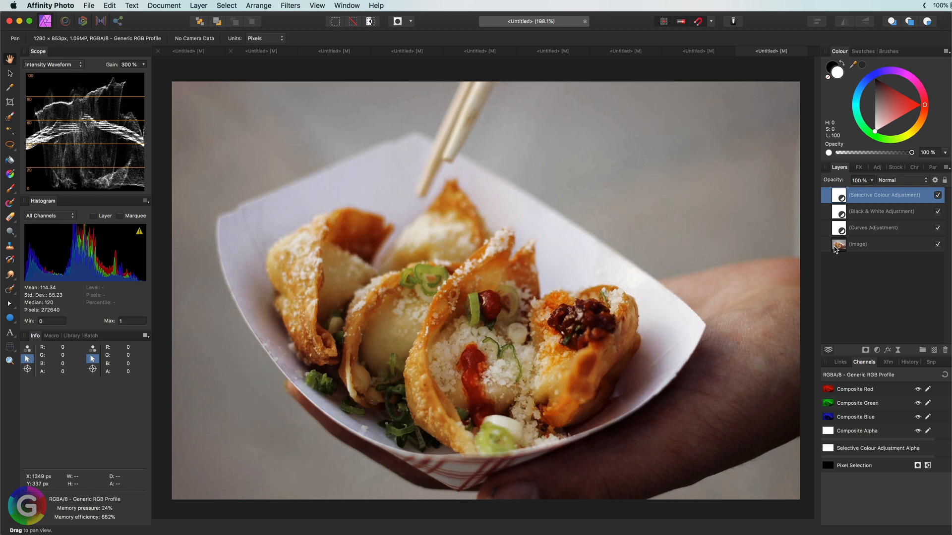
- Duplicate the original image layer and move the copy above the Selective Colour adjustment
{"action": "left_click", "coordinate": [838, 246]}
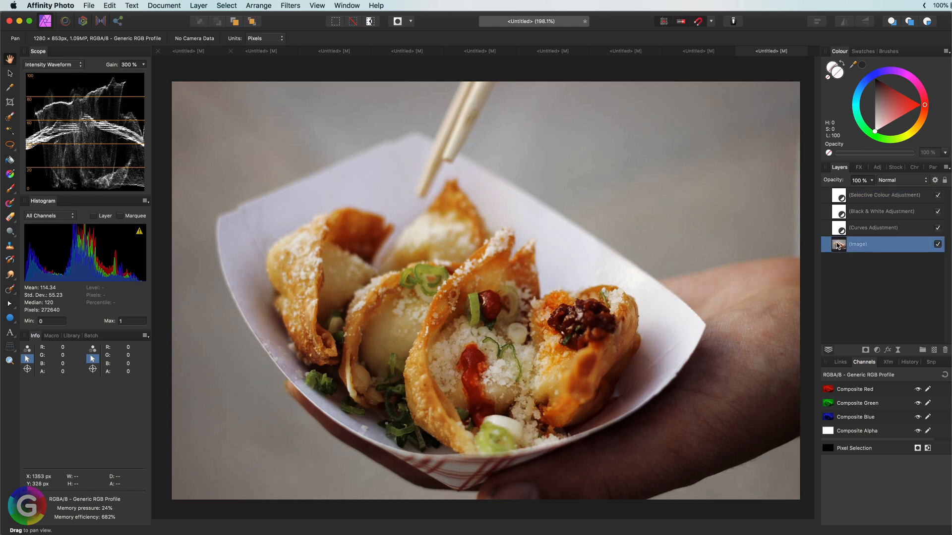
{"action": "right_click", "coordinate": [838, 246]}
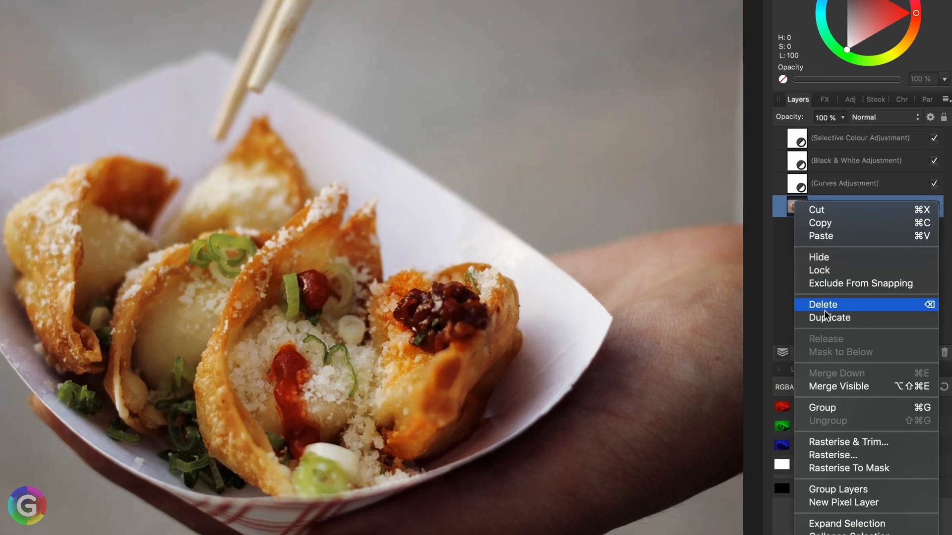
{"action": "left_click", "coordinate": [827, 318]}
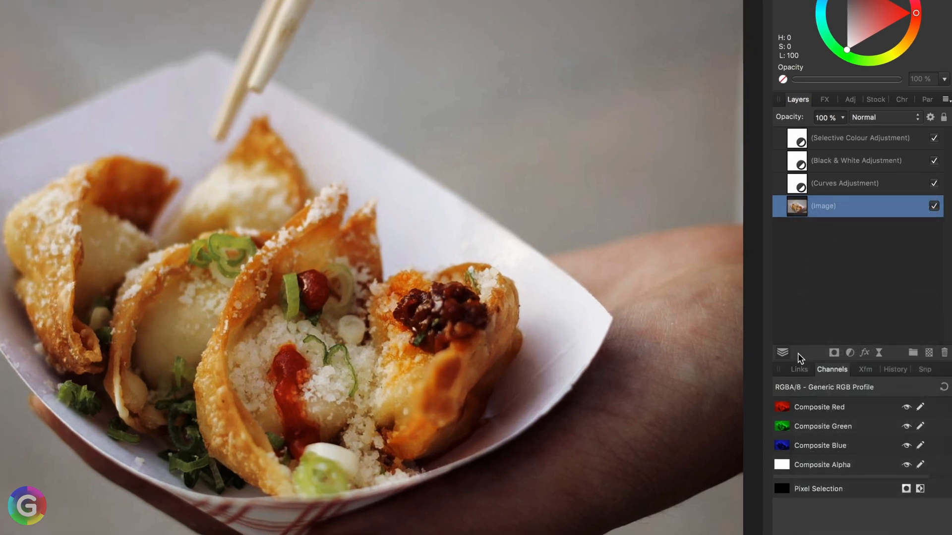
{"action": "left_click_drag", "start_coordinate": [800, 214], "coordinate": [813, 134]}
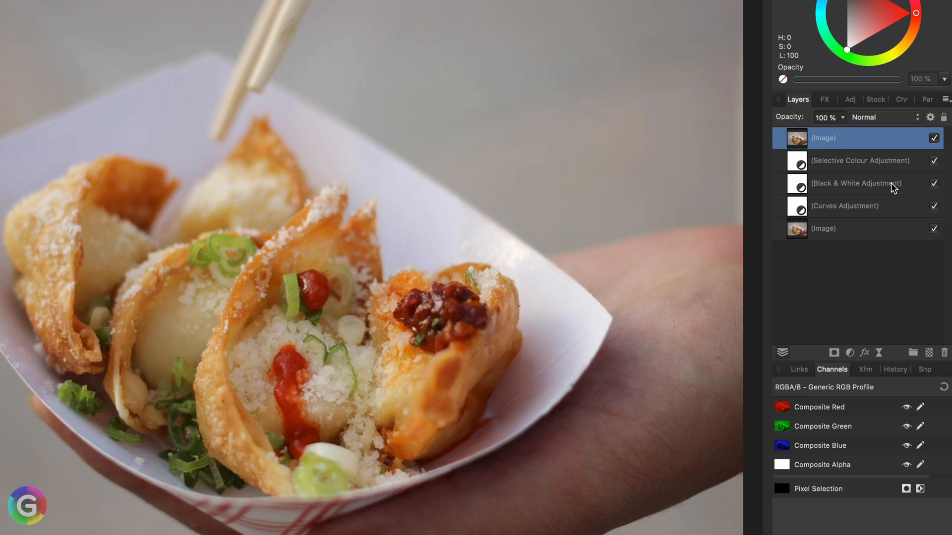
- Compare the photo with and without the top image copy, and set that copy's blend mode to Screen
{"action": "left_click", "coordinate": [935, 139]}
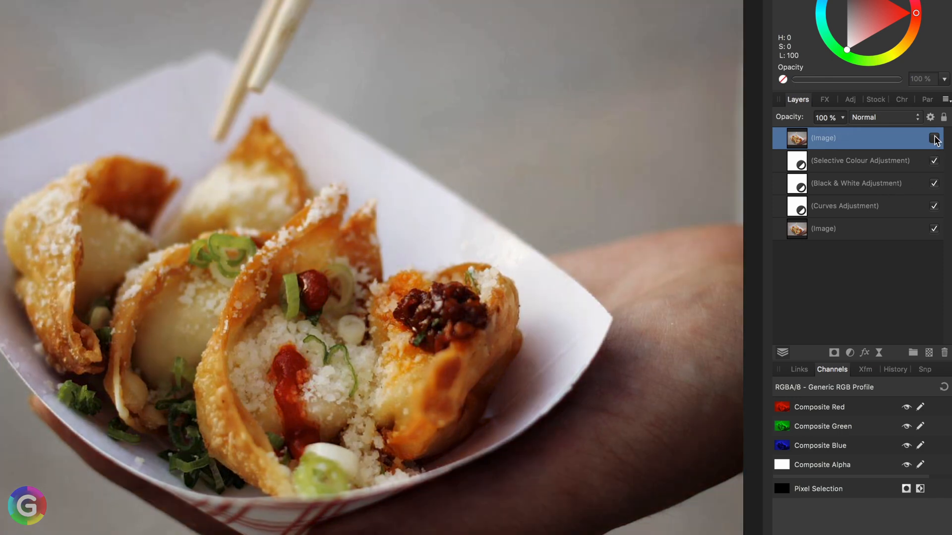
{"action": "left_click", "coordinate": [935, 139]}
{"action": "left_click", "coordinate": [934, 138]}
{"action": "left_click", "coordinate": [933, 138]}
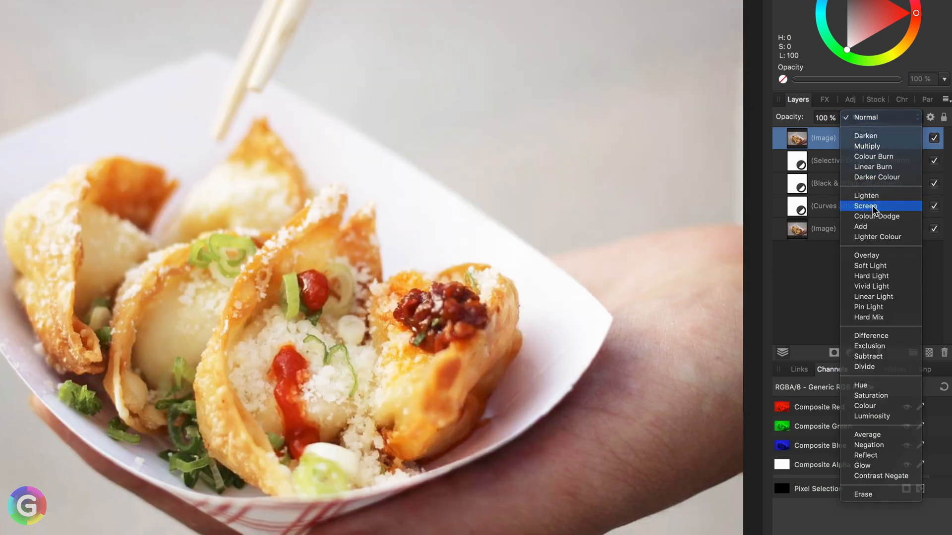
{"action": "left_click", "coordinate": [866, 205]}
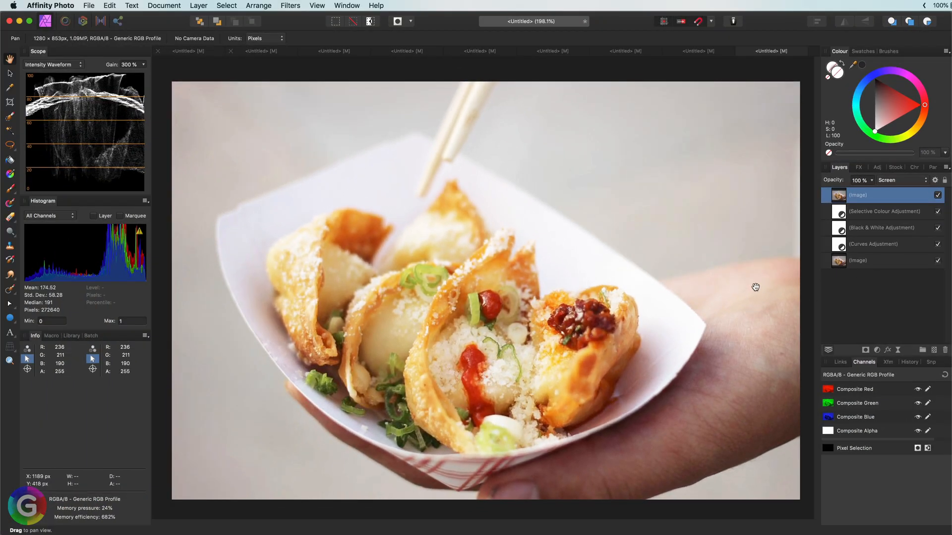
- In the Screen layer's Blend Options, lower the underlying range's end to 73% in, 0% out and the source range's to 99% in, 51% out
{"action": "left_click", "coordinate": [934, 181]}
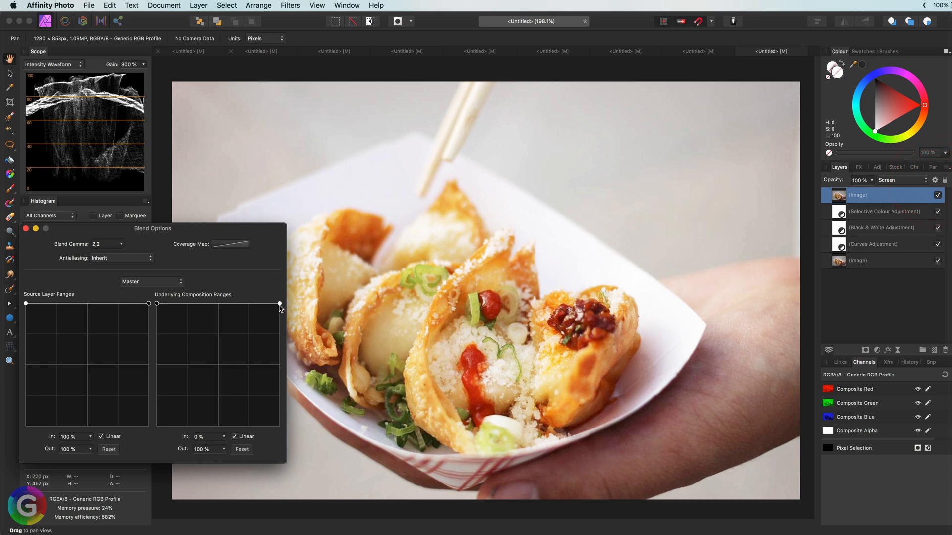
{"action": "left_click_drag", "start_coordinate": [280, 304], "coordinate": [247, 451]}
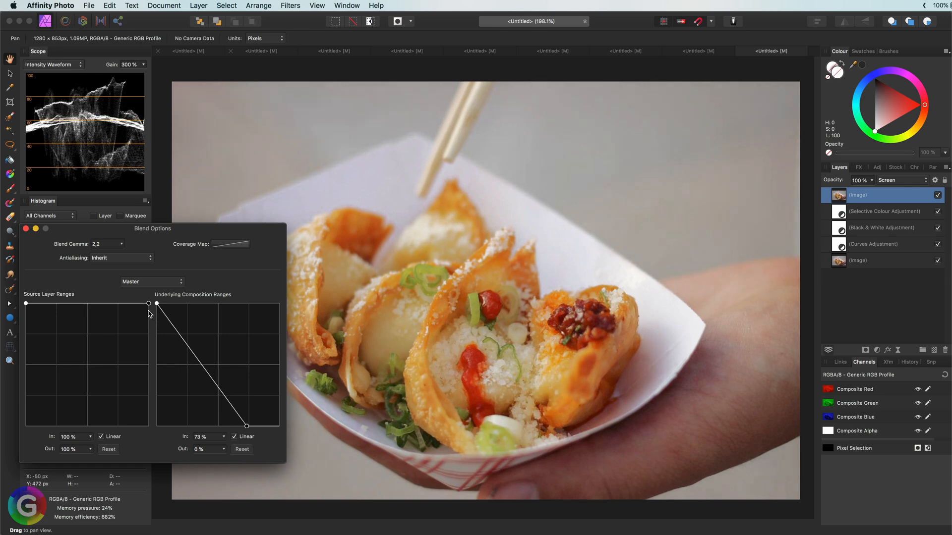
{"action": "left_click_drag", "start_coordinate": [148, 304], "coordinate": [147, 364]}
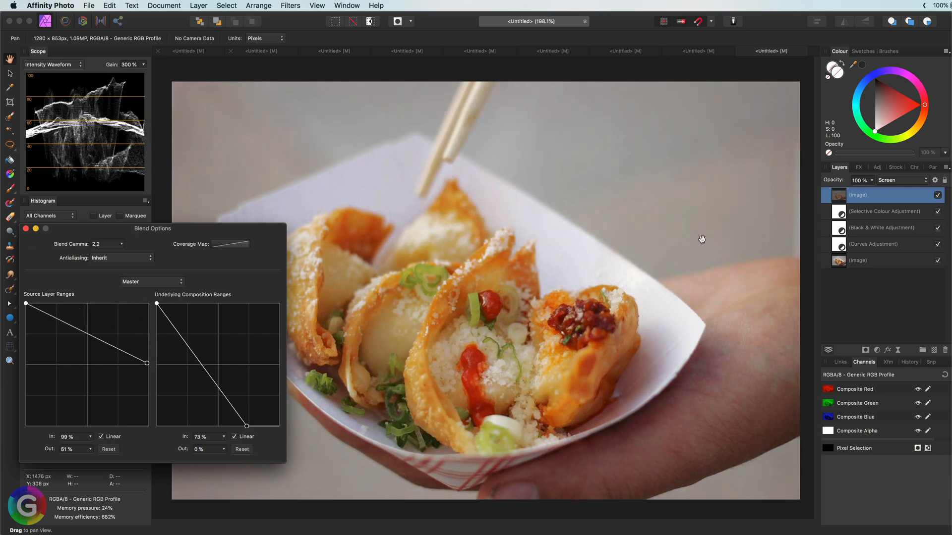
{"action": "left_click", "coordinate": [26, 229]}
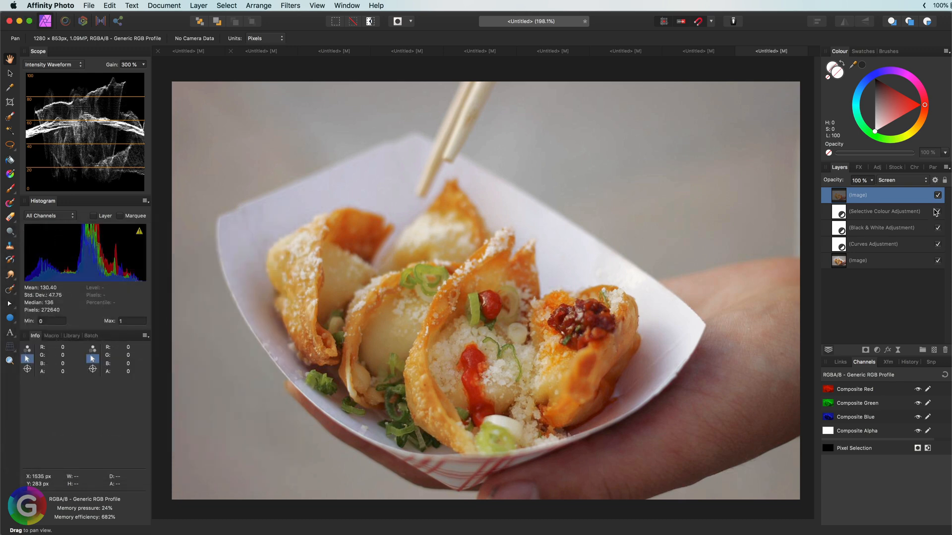
{"action": "left_click", "coordinate": [938, 195]}
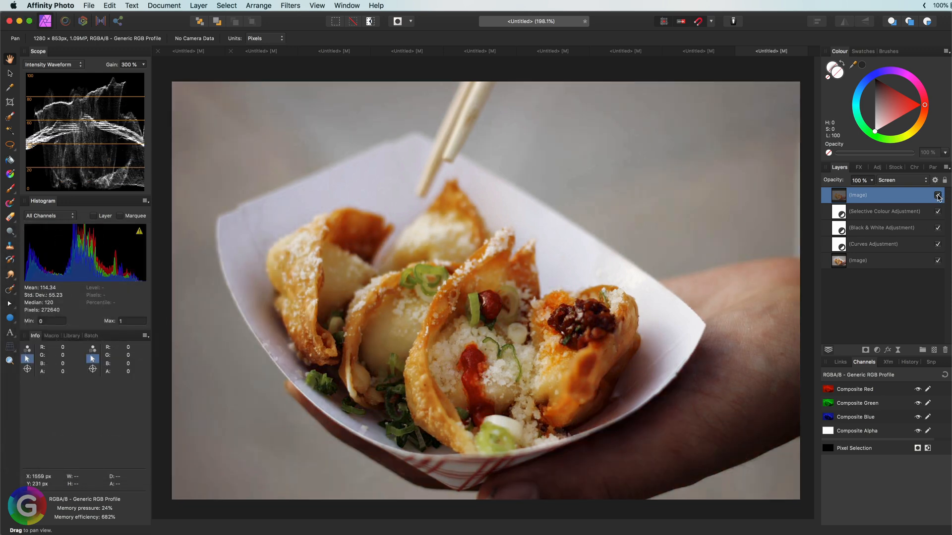
{"action": "left_click", "coordinate": [938, 195]}
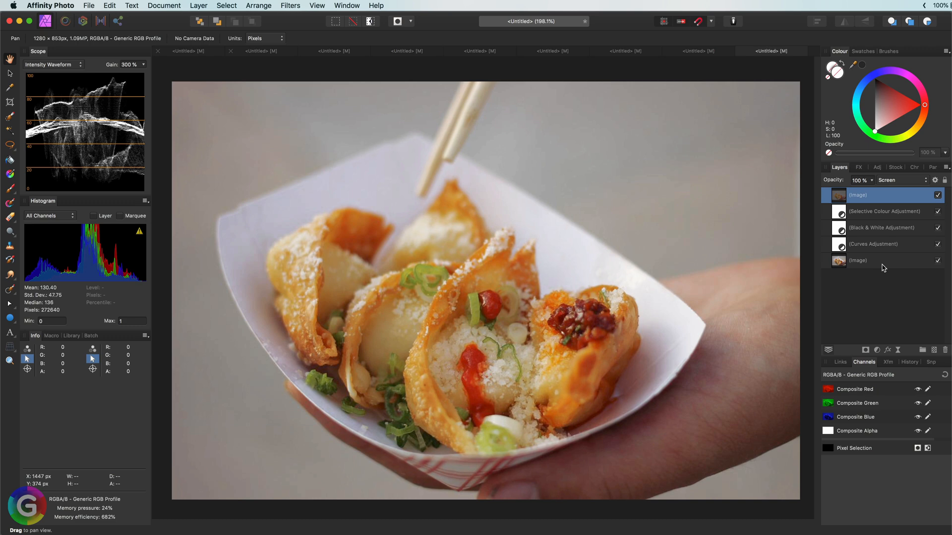
- Duplicate the bottom image layer again and move the copy to the top of the layer stack
{"action": "left_click", "coordinate": [881, 263]}
{"action": "right_click", "coordinate": [882, 264]}
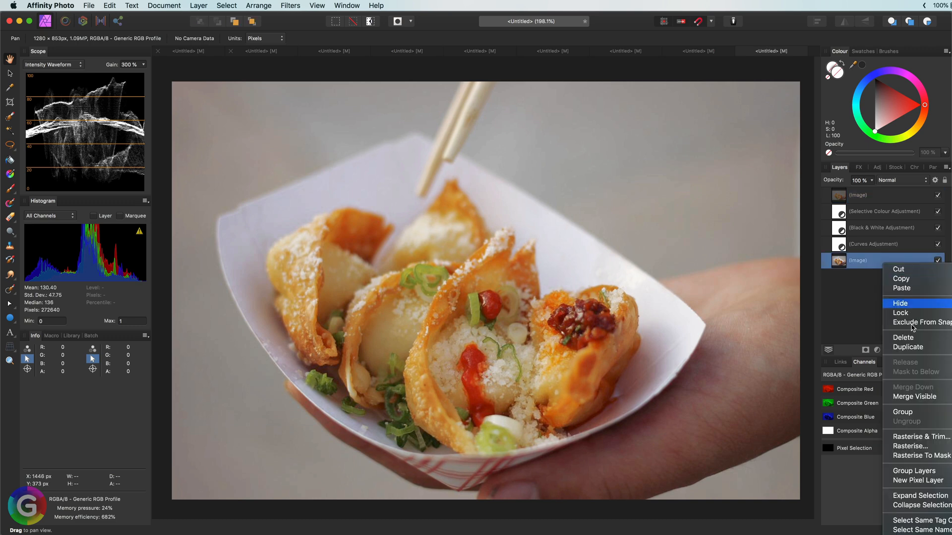
{"action": "left_click", "coordinate": [914, 348]}
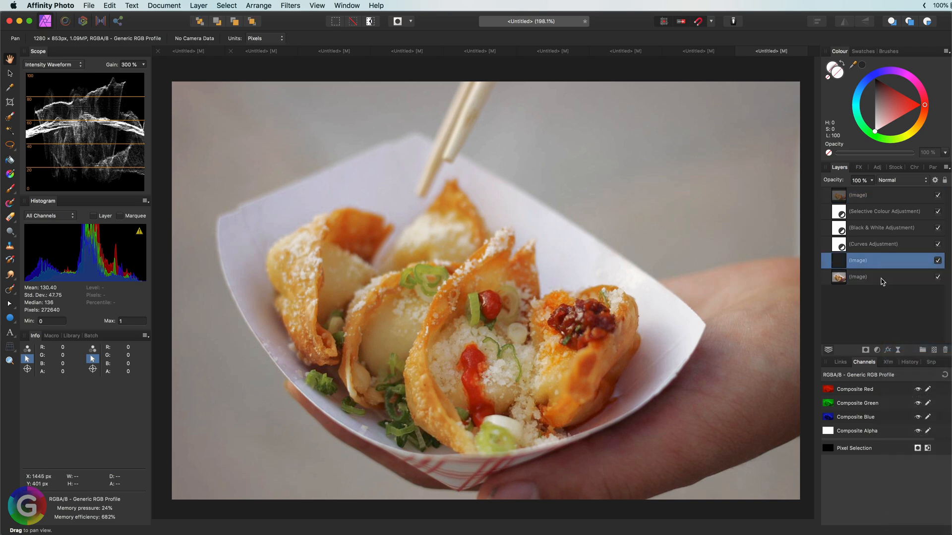
{"action": "left_click_drag", "start_coordinate": [858, 265], "coordinate": [861, 198]}
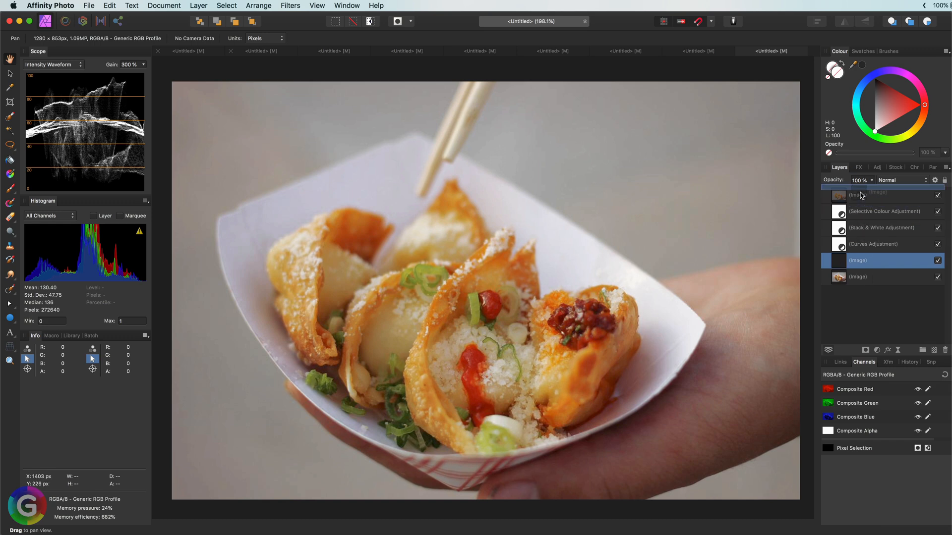
- Compare the retouched photo with the original by toggling the top image copy, and leave that copy hidden
{"action": "left_click", "coordinate": [937, 195]}
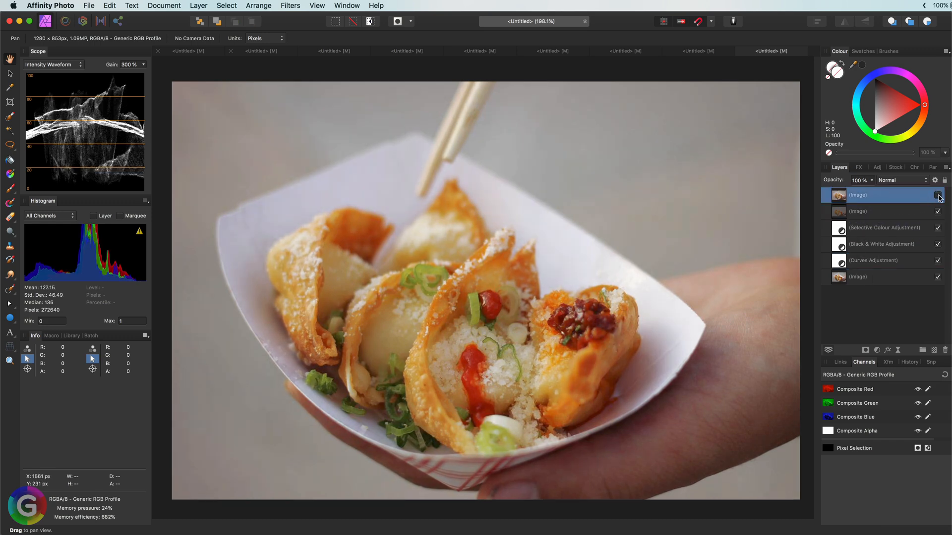
{"action": "left_click", "coordinate": [939, 196]}
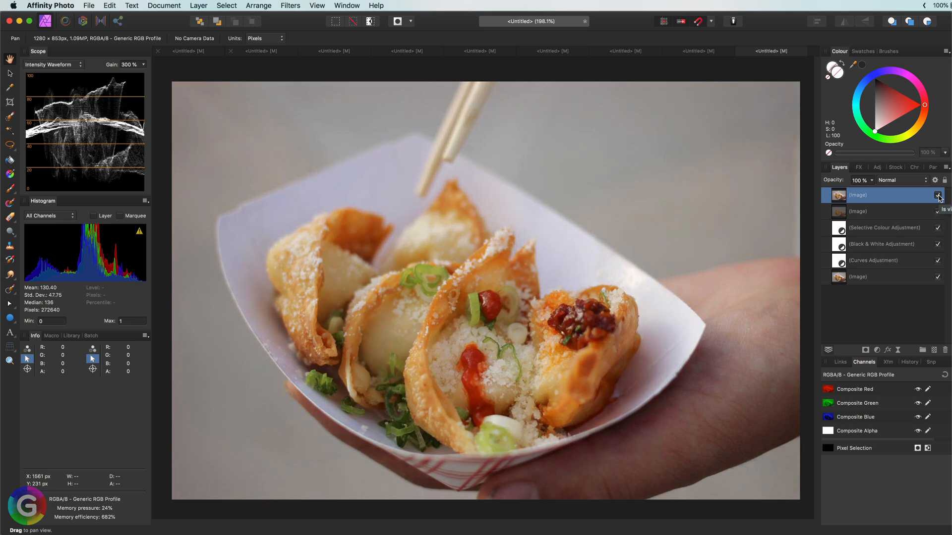
{"action": "left_click", "coordinate": [938, 195]}
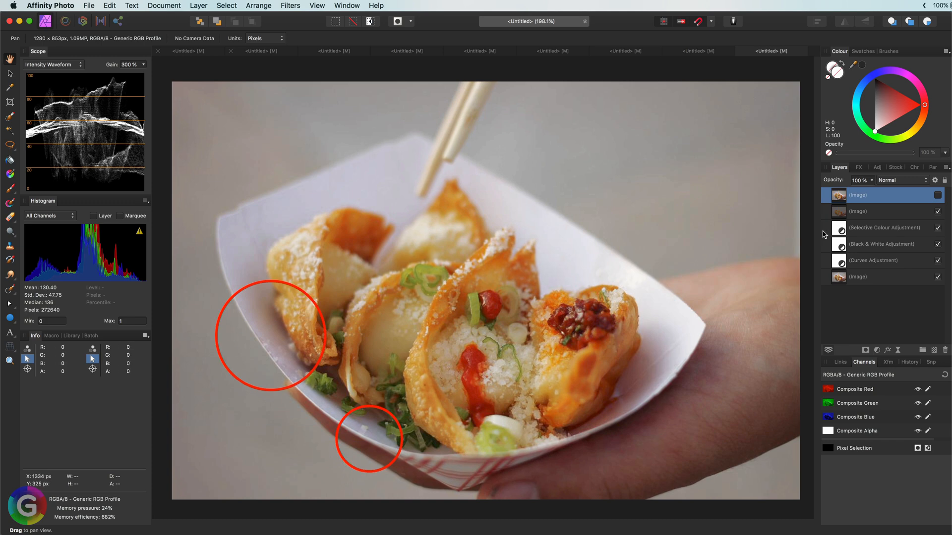
- Merge all visible layers into a new pixel layer above the Screen image layer
{"action": "left_click", "coordinate": [837, 213]}
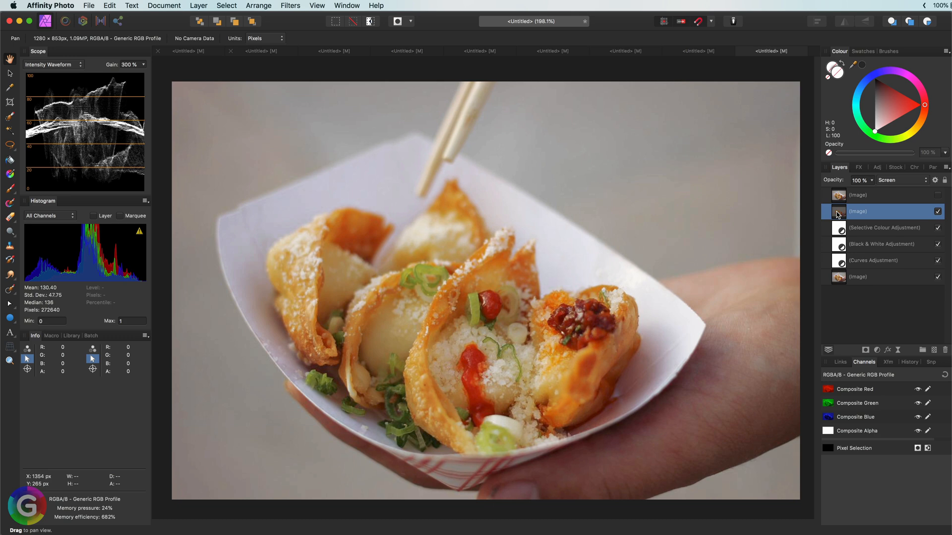
{"action": "right_click", "coordinate": [838, 214]}
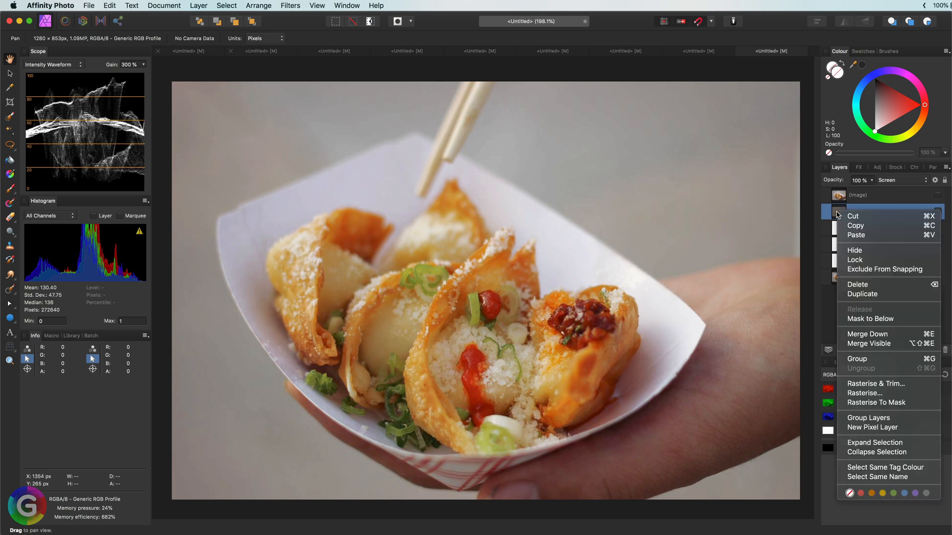
{"action": "left_click", "coordinate": [877, 344]}
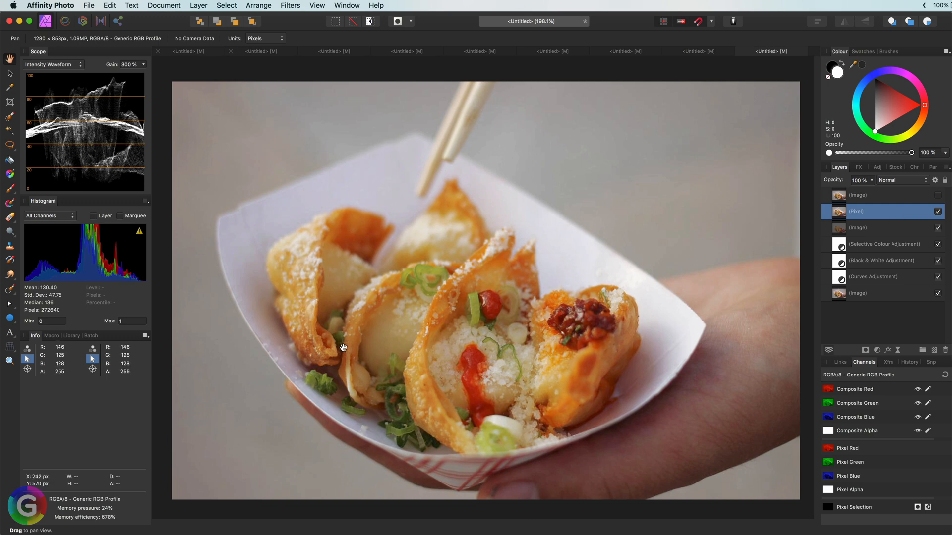
- Remove the white speck on the paper tray beside the chopped greens with the Inpainting Brush
{"action": "left_click", "coordinate": [9, 291]}
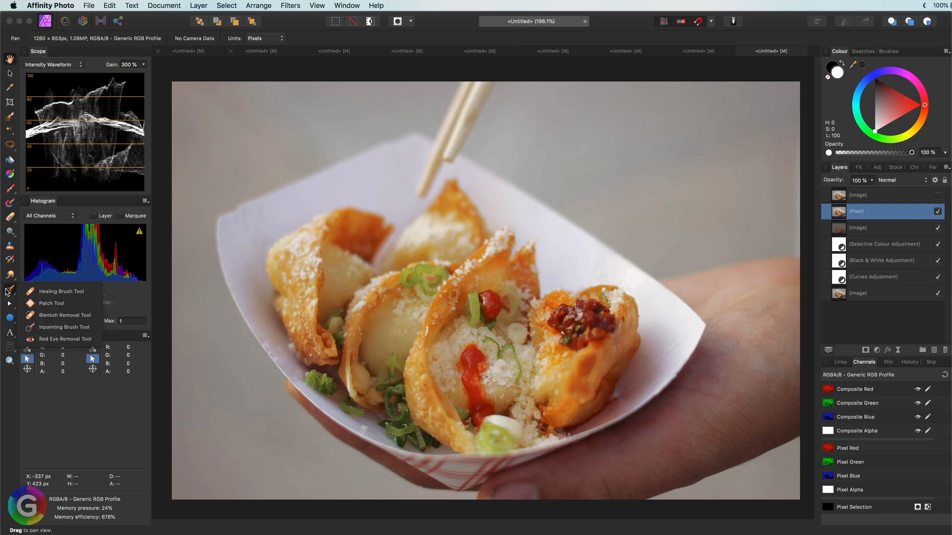
{"action": "left_click", "coordinate": [57, 328]}
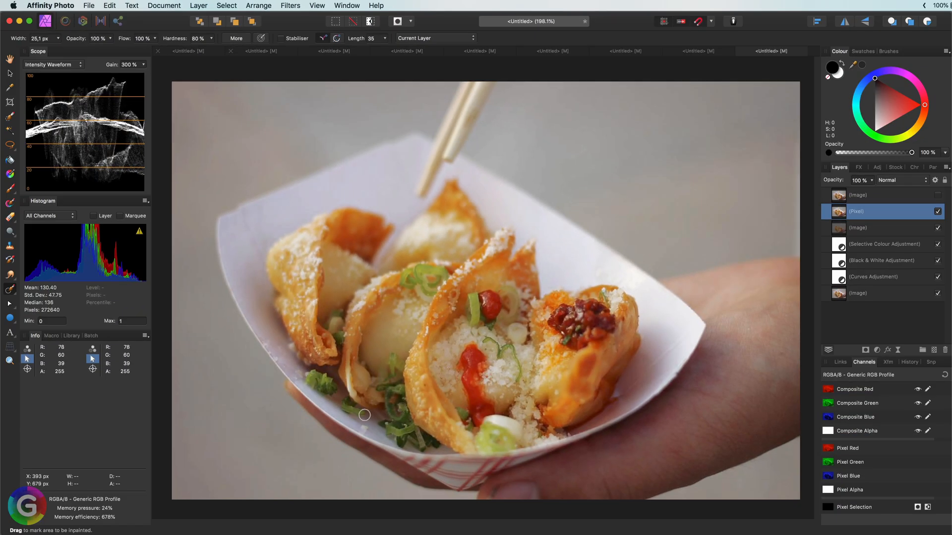
{"action": "scroll", "coordinate": [368, 420], "scroll_direction": "up", "scroll_amount": 5}
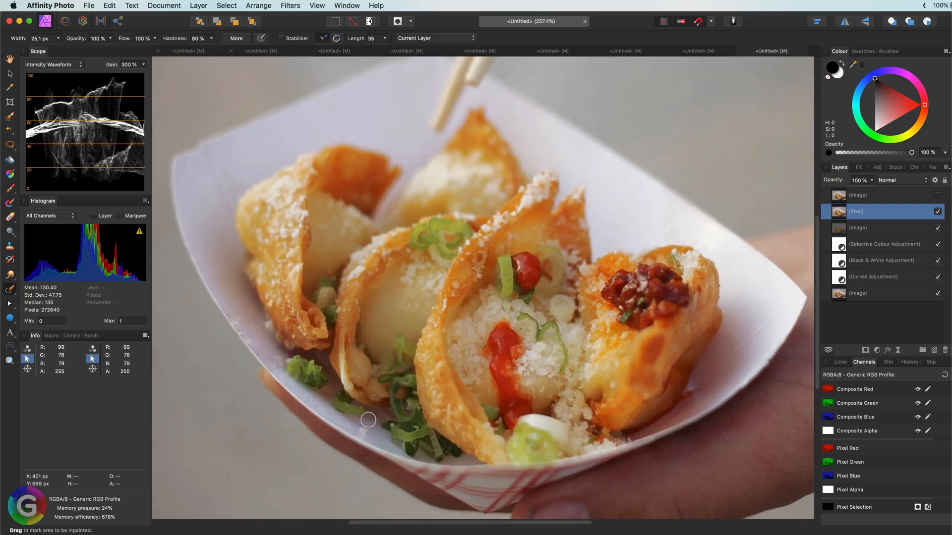
{"action": "left_click_drag", "start_coordinate": [370, 421], "coordinate": [358, 436]}
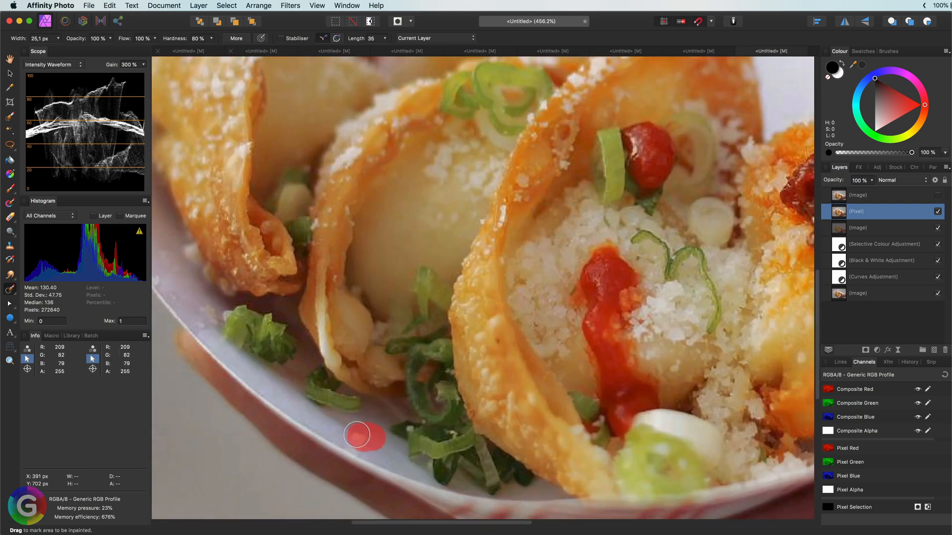
- Inpaint the small blemishes along the left rim of the paper tray
{"action": "scroll", "coordinate": [399, 352], "scroll_direction": "left", "scroll_amount": 5}
{"action": "left_click_drag", "start_coordinate": [285, 282], "coordinate": [278, 280]}
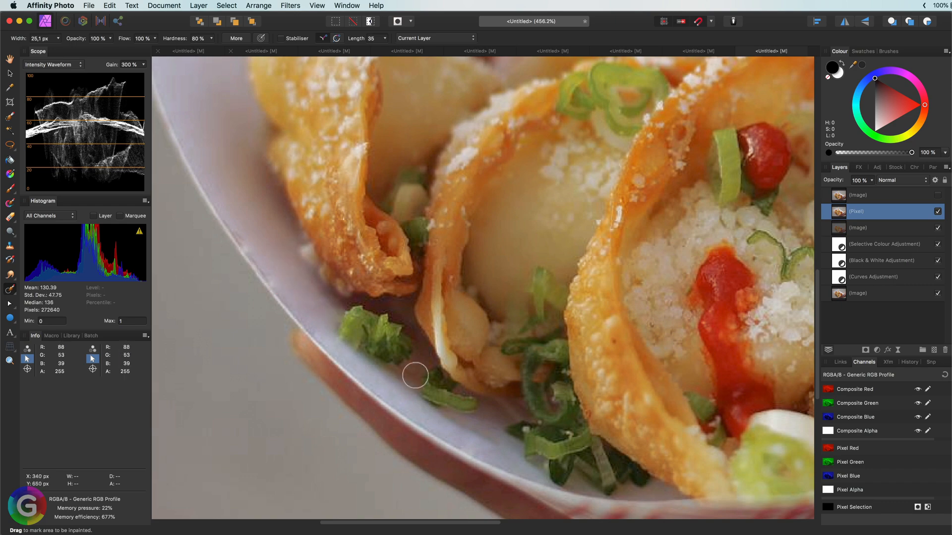
{"action": "scroll", "coordinate": [367, 272], "scroll_direction": "up", "scroll_amount": 3}
{"action": "left_click_drag", "start_coordinate": [320, 256], "coordinate": [313, 249]}
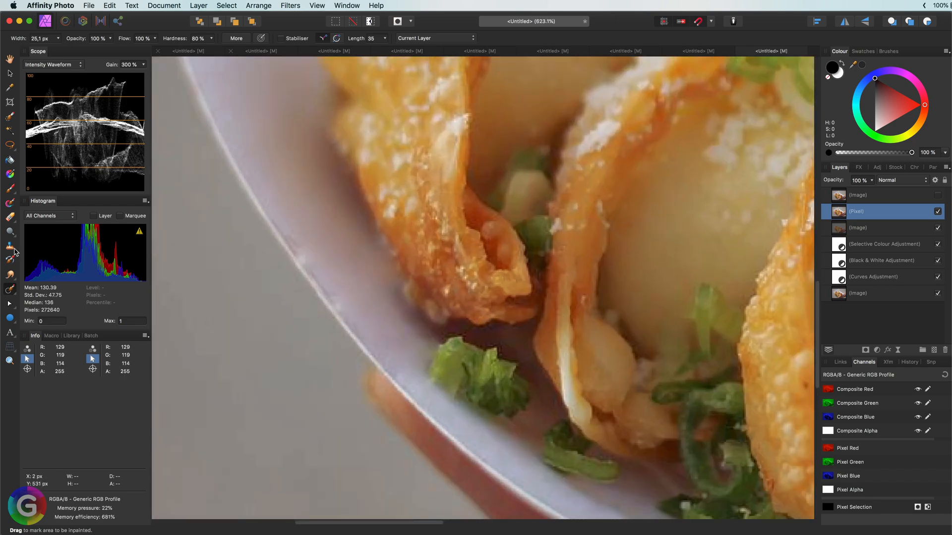
- Sample a clean stretch of the tray's left rim with the Healing Brush for repairing the edge
{"action": "left_click", "coordinate": [13, 293]}
{"action": "left_click", "coordinate": [56, 290]}
{"action": "left_click", "coordinate": [312, 274], "text": "alt"}
{"action": "left_click", "coordinate": [347, 325], "text": "alt"}
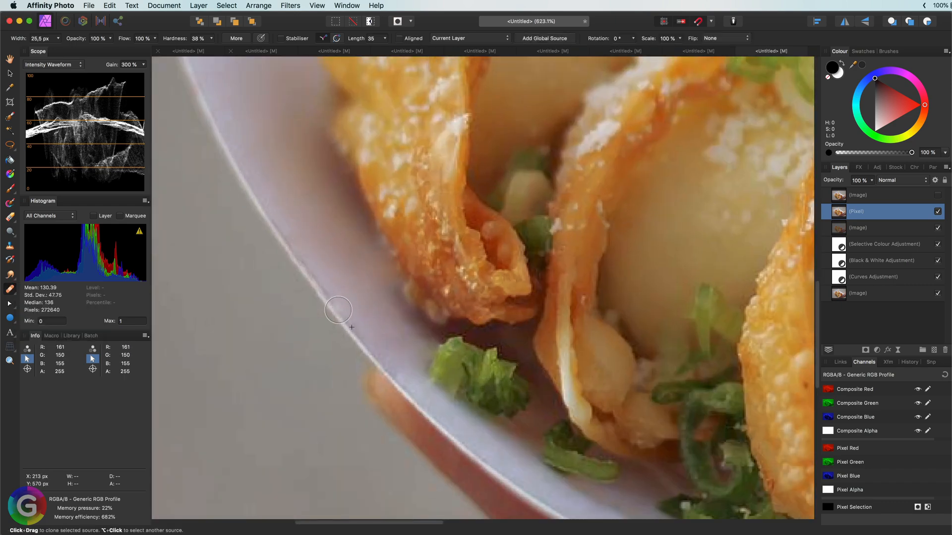
- Compare the retouched photo with the original by toggling the top image layer, and inspect the tray's lower edge up close
{"action": "scroll", "coordinate": [348, 322], "scroll_direction": "down", "scroll_amount": 6}
{"action": "left_click", "coordinate": [13, 293]}
{"action": "left_click", "coordinate": [74, 342]}
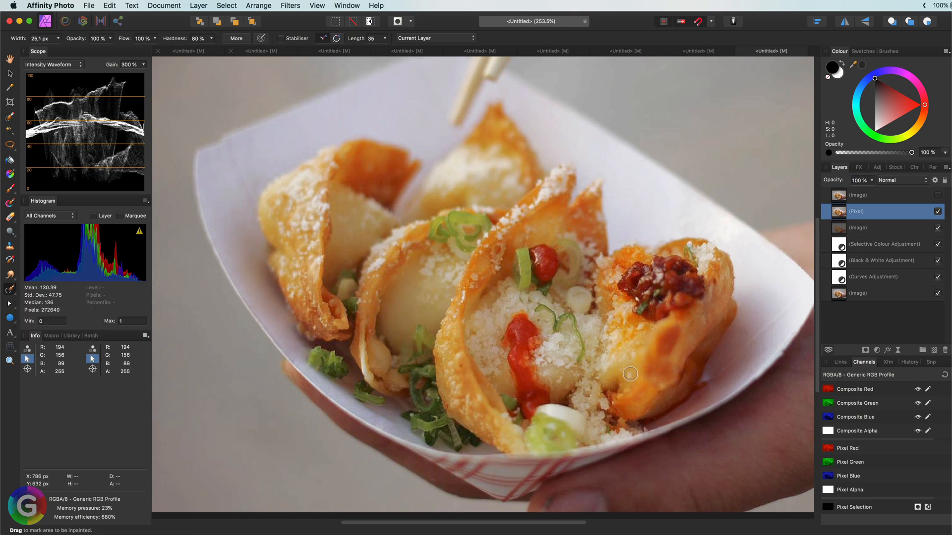
{"action": "scroll", "coordinate": [671, 277], "scroll_direction": "down", "scroll_amount": 2}
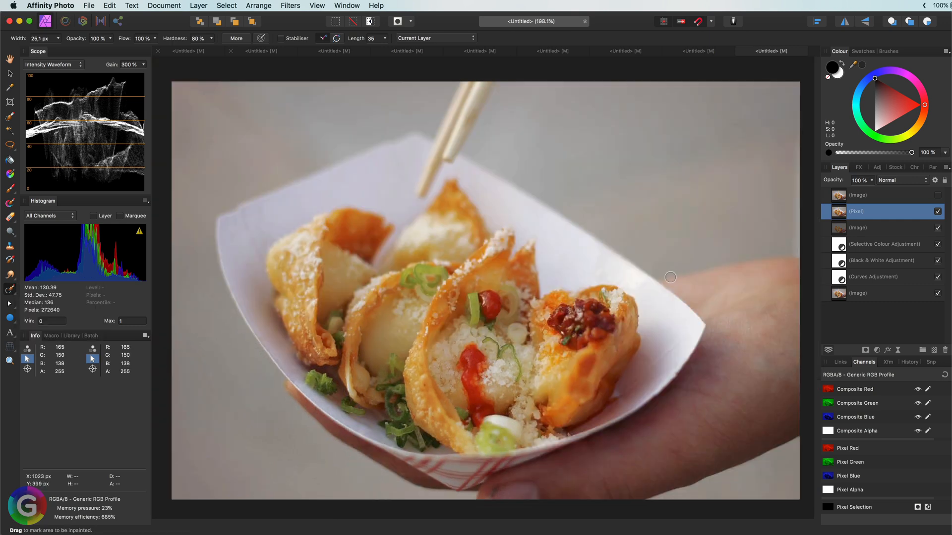
{"action": "left_click", "coordinate": [939, 195]}
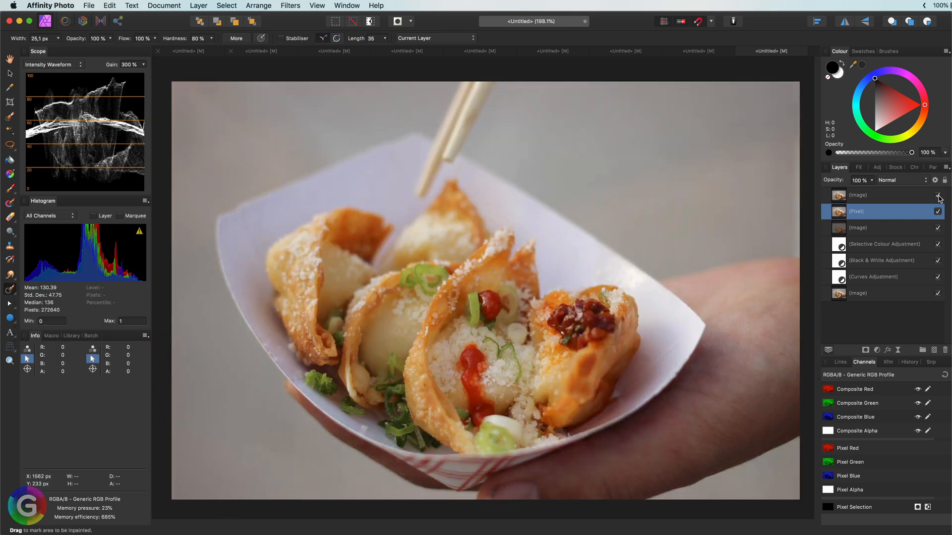
{"action": "left_click", "coordinate": [938, 196]}
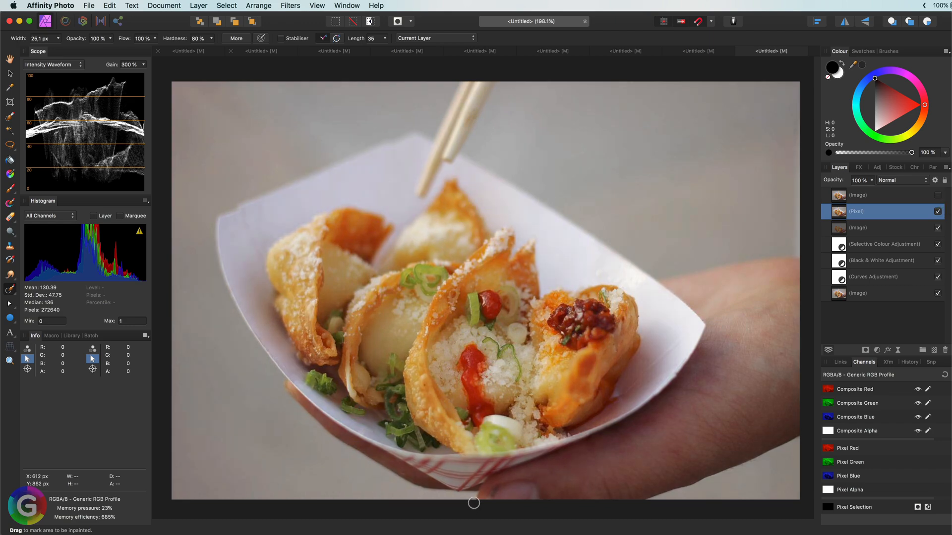
{"action": "scroll", "coordinate": [473, 503], "scroll_direction": "up", "scroll_amount": 3}
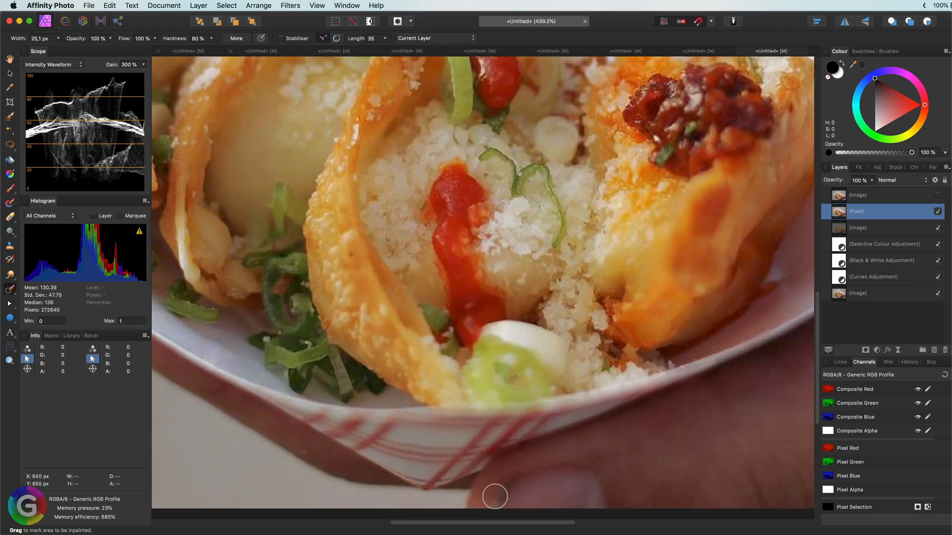
{"action": "scroll", "coordinate": [558, 430], "scroll_direction": "down", "scroll_amount": 3}
{"action": "scroll", "coordinate": [615, 399], "scroll_direction": "down", "scroll_amount": 1}
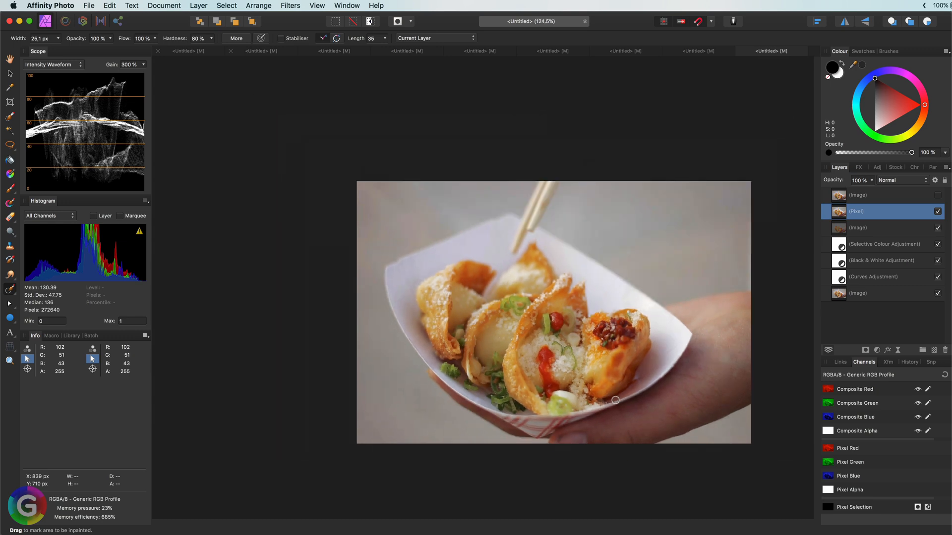
{"action": "scroll", "coordinate": [548, 405], "scroll_direction": "up", "scroll_amount": 2}
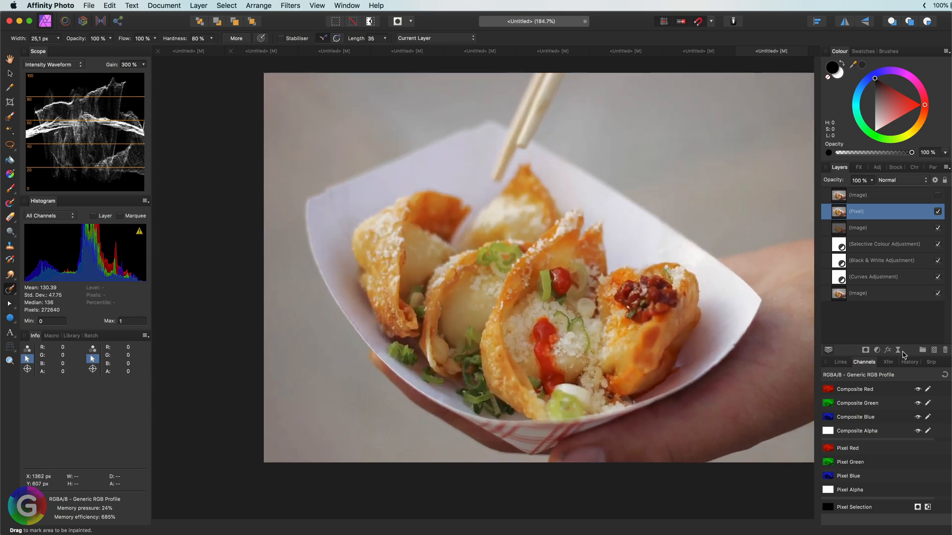
- Add an empty pixel layer above the merged layer and sample the dark skin tone of the hand
{"action": "left_click", "coordinate": [934, 350]}
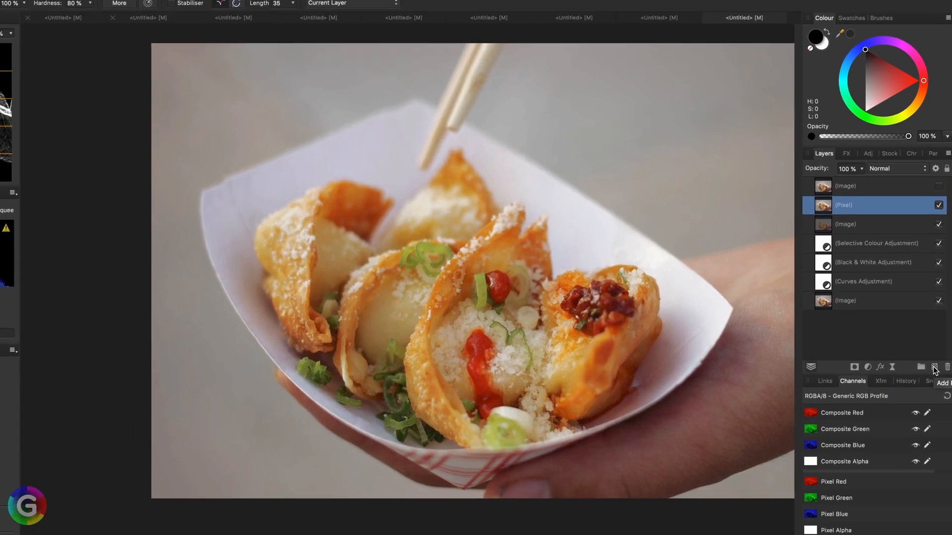
{"action": "scroll", "coordinate": [487, 502], "scroll_direction": "up", "scroll_amount": 3}
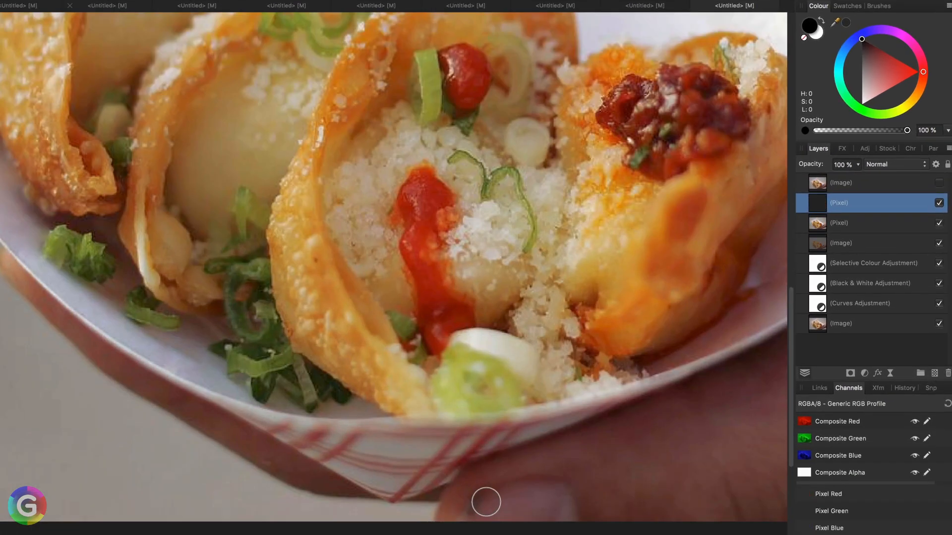
{"action": "left_click", "coordinate": [625, 451], "text": "alt"}
{"action": "left_click", "coordinate": [625, 452], "text": "alt"}
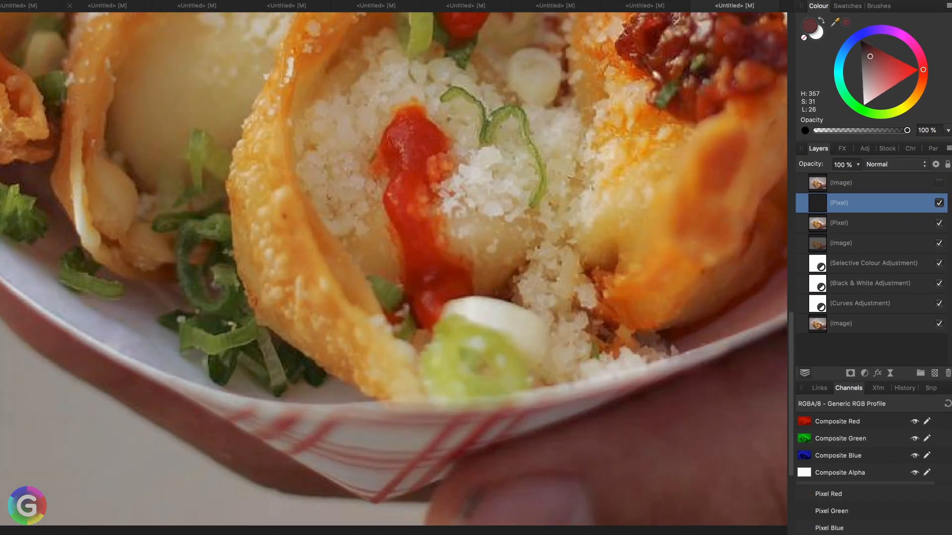
- Paint the sampled skin tone over the thumb beneath the tray with a 27 px brush at 0% hardness
{"action": "key", "text": "["}
{"action": "key", "text": "["}
{"action": "key", "text": "["}
{"action": "key", "text": "["}
{"action": "key", "text": "["}
{"action": "key", "text": "["}
{"action": "key", "text": "["}
{"action": "key", "text": "["}
{"action": "left_click_drag", "start_coordinate": [478, 495], "coordinate": [465, 522]}
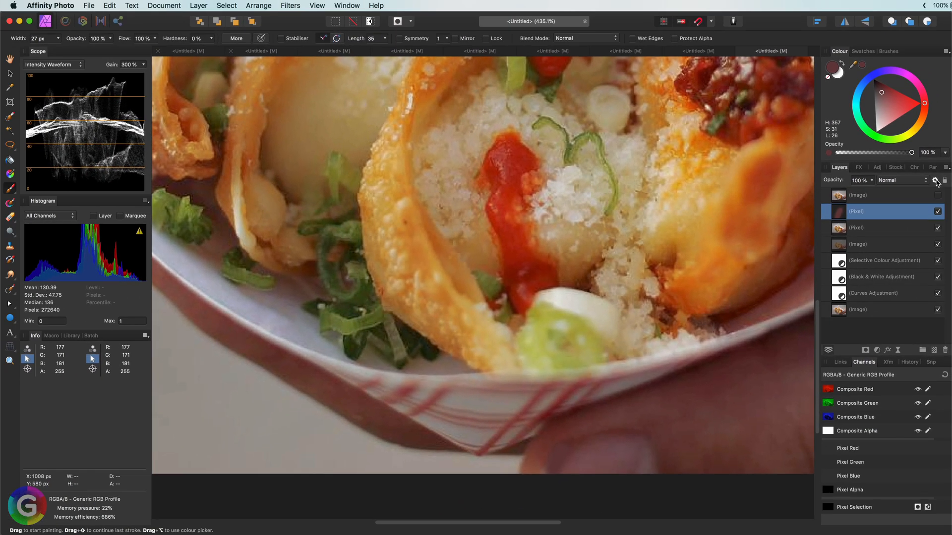
- In the painted layer's Blend Options, slope the underlying composition range down linearly to 0% output at 86% input
{"action": "left_click", "coordinate": [935, 180]}
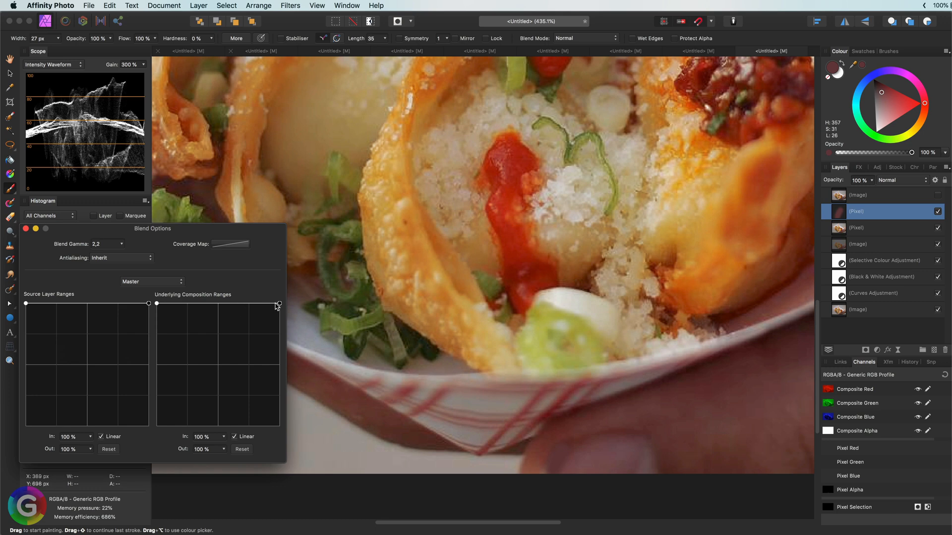
{"action": "mouse_move", "coordinate": [277, 438]}
{"action": "left_mouse_down"}
{"action": "mouse_move", "coordinate": [278, 460]}
{"action": "mouse_move", "coordinate": [268, 428]}
{"action": "mouse_move", "coordinate": [221, 438]}
{"action": "mouse_move", "coordinate": [264, 440]}
{"action": "left_mouse_up"}
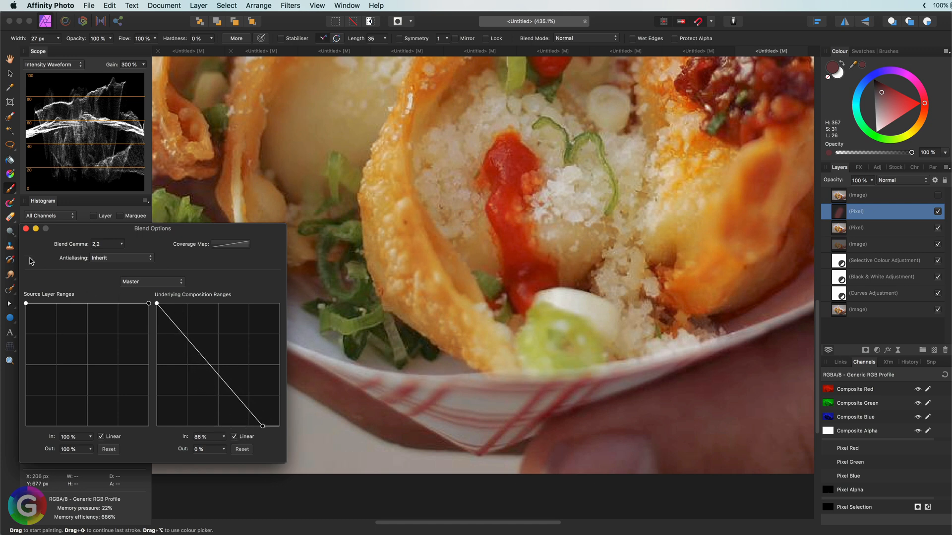
{"action": "left_click", "coordinate": [25, 229]}
{"action": "scroll", "coordinate": [591, 318], "scroll_direction": "down", "scroll_amount": 3}
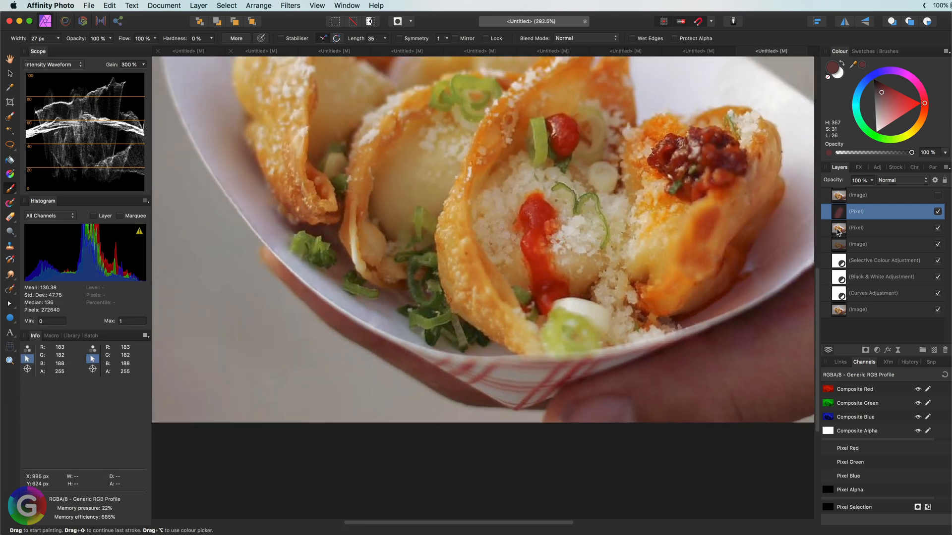
- Add an HSL adjustment inside the painted layer with hue shift -11.7°, saturation 18% and luminosity 8%
{"action": "left_click", "coordinate": [878, 350]}
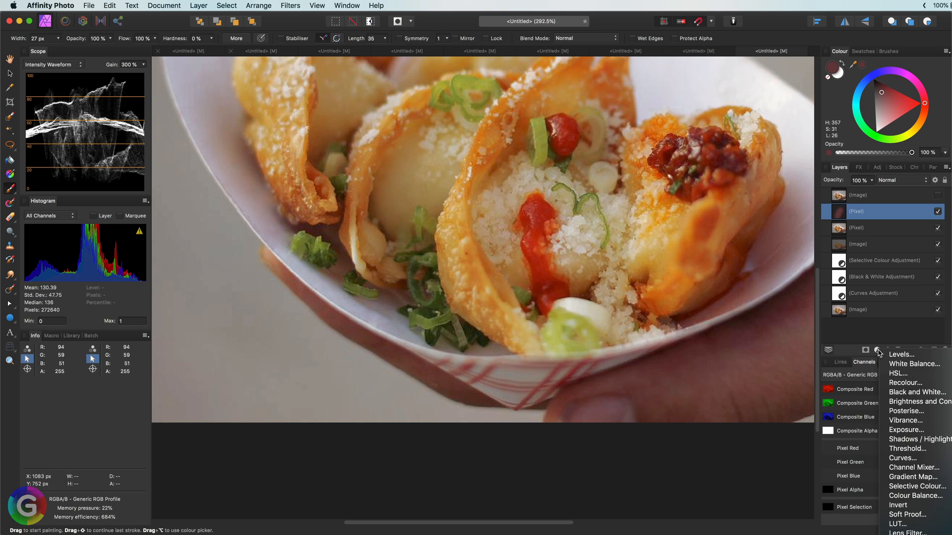
{"action": "left_click", "coordinate": [898, 373]}
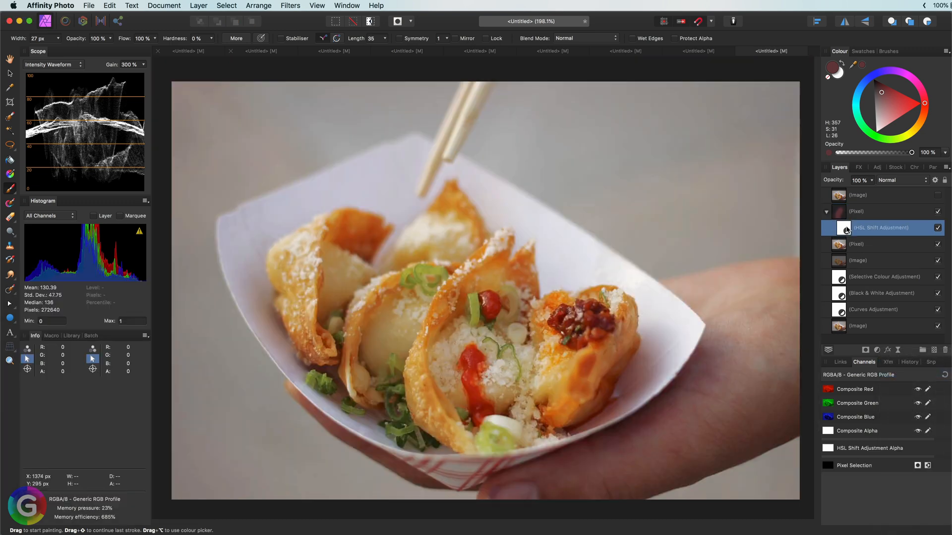
{"action": "left_click_drag", "start_coordinate": [104, 435], "coordinate": [94, 435]}
{"action": "mouse_move", "coordinate": [96, 475]}
{"action": "left_mouse_down"}
{"action": "mouse_move", "coordinate": [113, 475]}
{"action": "mouse_move", "coordinate": [104, 475]}
{"action": "left_mouse_up"}
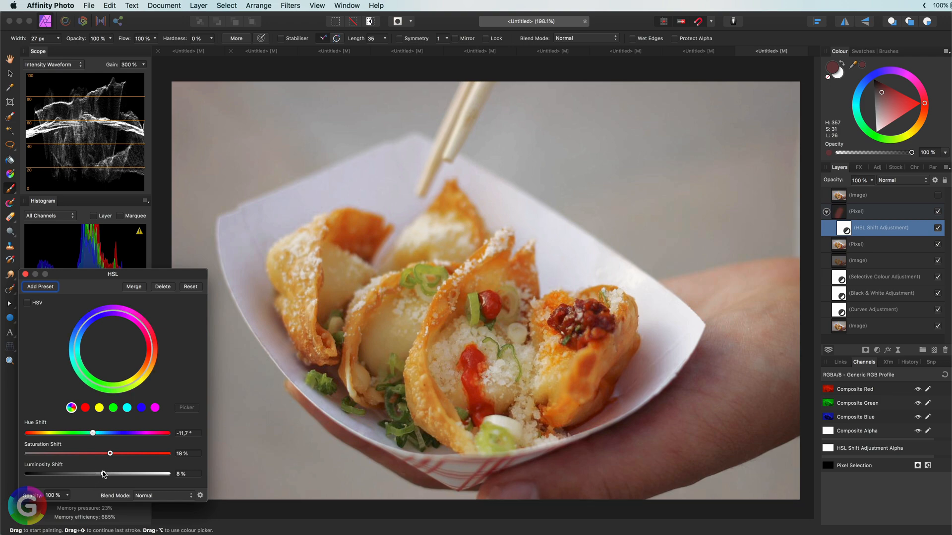
{"action": "left_click", "coordinate": [26, 275]}
- Mask the HSL adjustment by brushing along the tray's striped lower edge, and collapse the painted layer
{"action": "scroll", "coordinate": [514, 468], "scroll_direction": "up", "scroll_amount": 6}
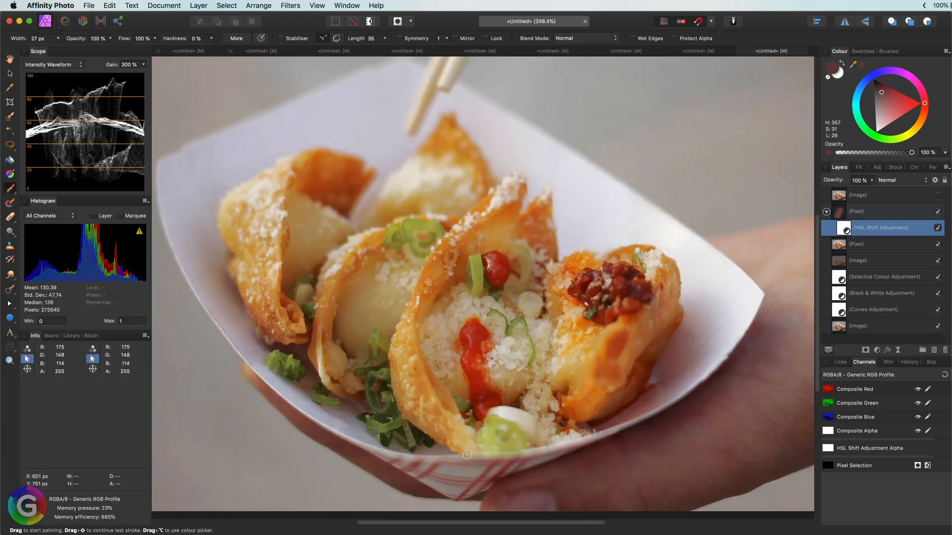
{"action": "left_click_drag", "start_coordinate": [514, 467], "coordinate": [549, 368]}
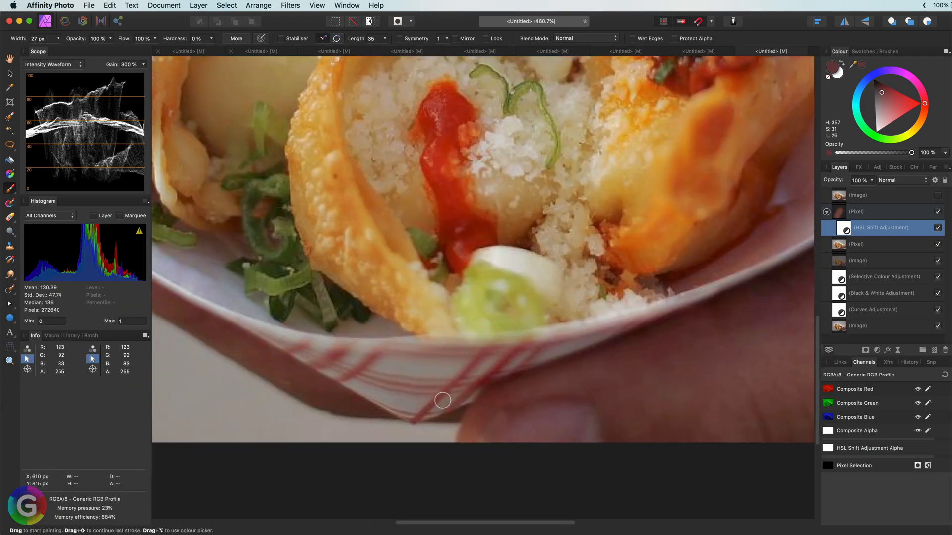
{"action": "mouse_move", "coordinate": [443, 400]}
{"action": "left_mouse_down"}
{"action": "mouse_move", "coordinate": [525, 399]}
{"action": "mouse_move", "coordinate": [488, 412]}
{"action": "left_mouse_up"}
{"action": "left_click", "coordinate": [636, 357]}
{"action": "key", "text": "super+0"}
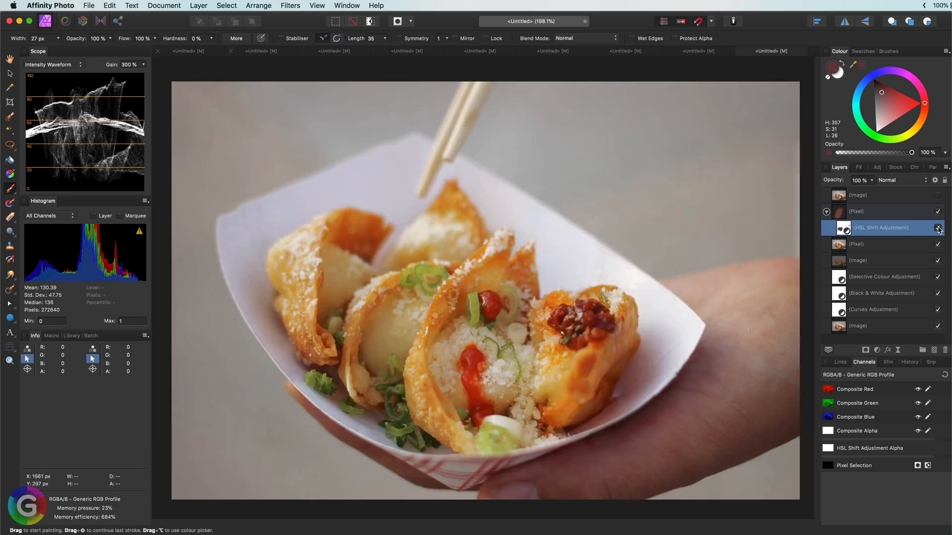
{"action": "left_click", "coordinate": [826, 212]}
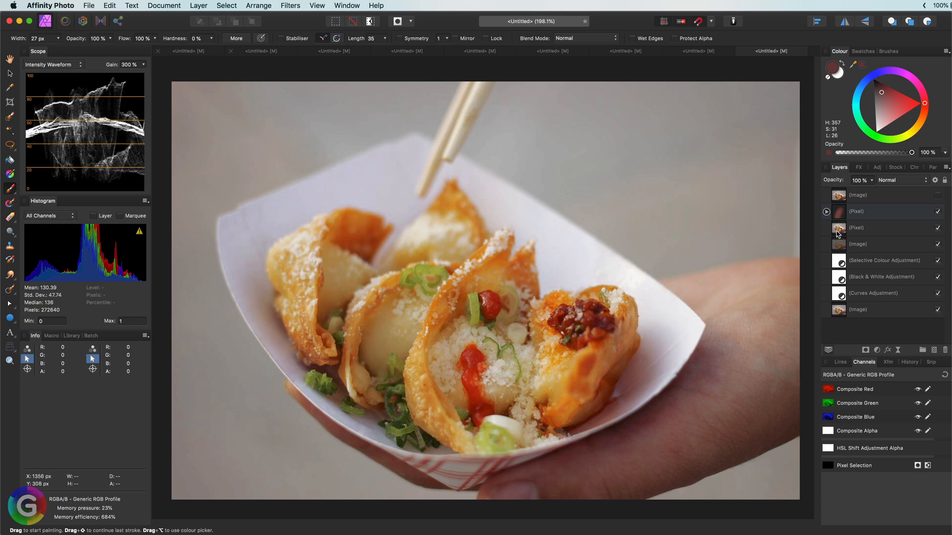
- Add a peach fill layer (H 29, S 100, L 79) above the painted layer and set its blend mode to Soft Light
{"action": "left_click", "coordinate": [838, 213]}
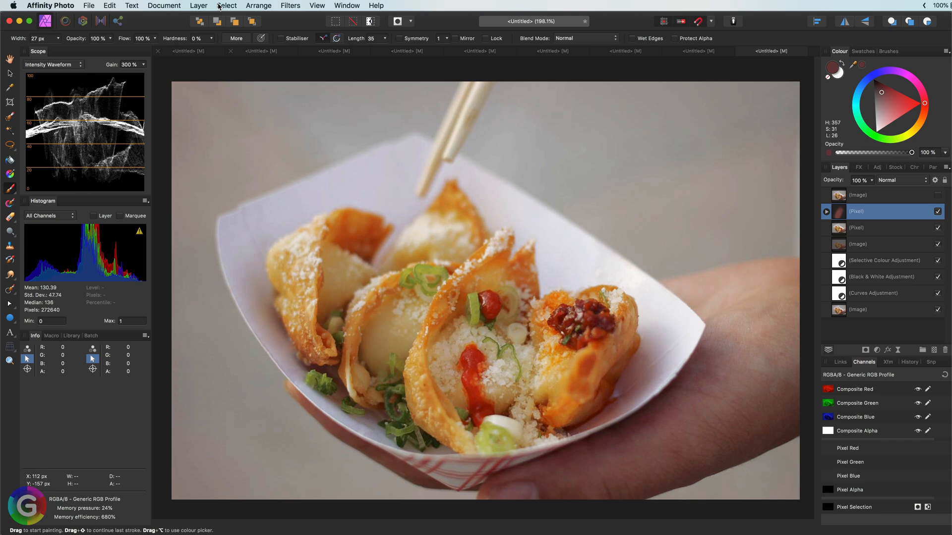
{"action": "left_click", "coordinate": [197, 6]}
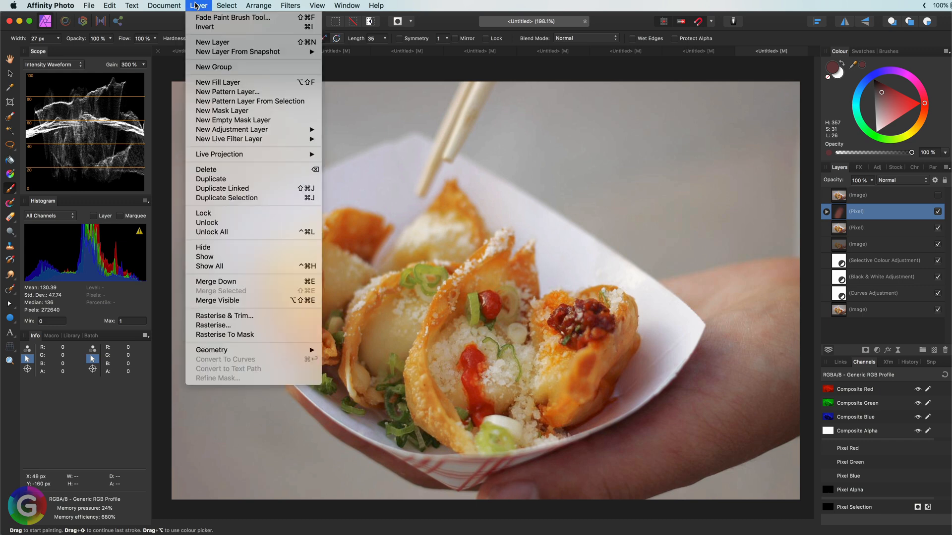
{"action": "left_click", "coordinate": [225, 82]}
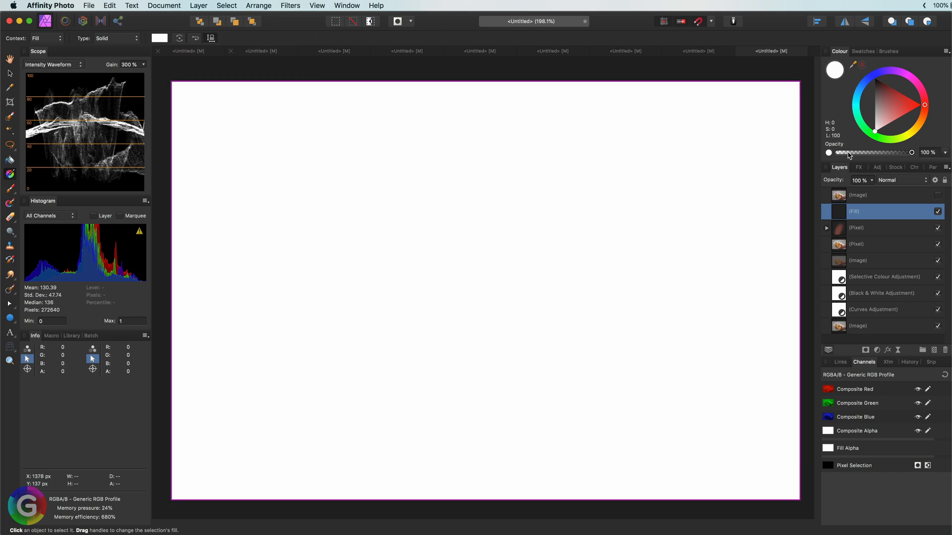
{"action": "left_click_drag", "start_coordinate": [925, 105], "coordinate": [885, 120]}
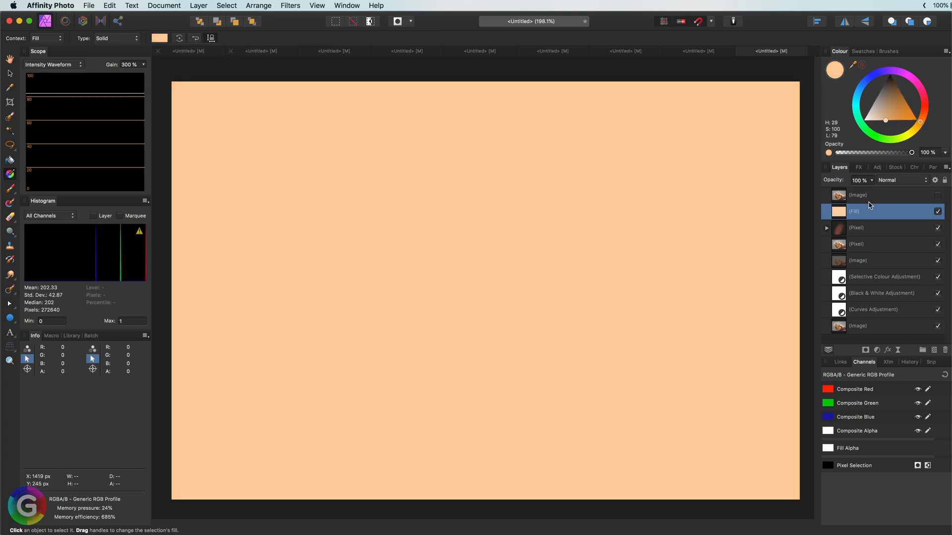
{"action": "left_click", "coordinate": [904, 183]}
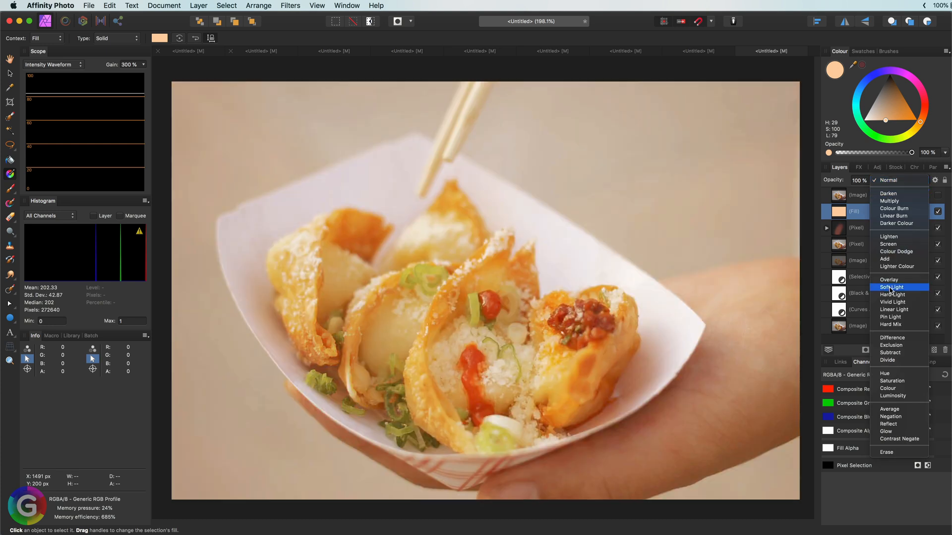
{"action": "left_click", "coordinate": [891, 289]}
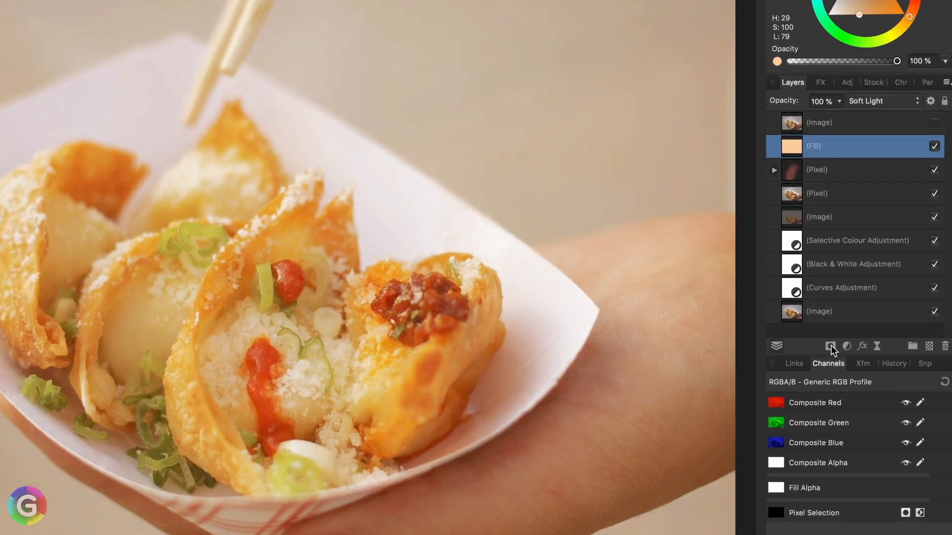
- Add a mask to the fill layer and paint it black over the dumplings and tray with a soft 521.4 px brush
{"action": "left_click", "coordinate": [866, 350]}
{"action": "left_click", "coordinate": [811, 174]}
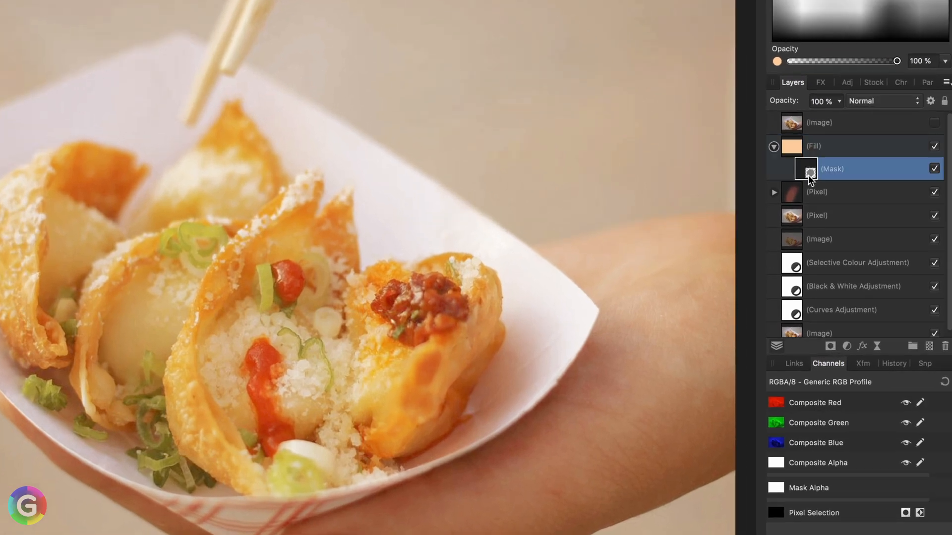
{"action": "key", "text": "b"}
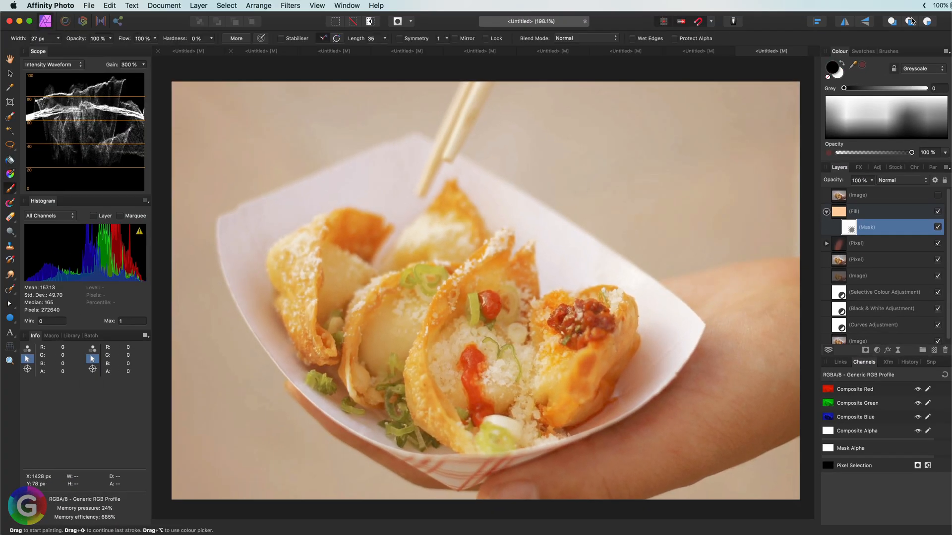
{"action": "key", "text": "super+z"}
{"action": "key", "text": "bracketleft"}
{"action": "key", "text": "bracketleft"}
{"action": "mouse_move", "coordinate": [496, 300]}
{"action": "left_mouse_down"}
{"action": "mouse_move", "coordinate": [452, 247]}
{"action": "mouse_move", "coordinate": [488, 384]}
{"action": "mouse_move", "coordinate": [437, 244]}
{"action": "mouse_move", "coordinate": [458, 394]}
{"action": "left_mouse_up"}
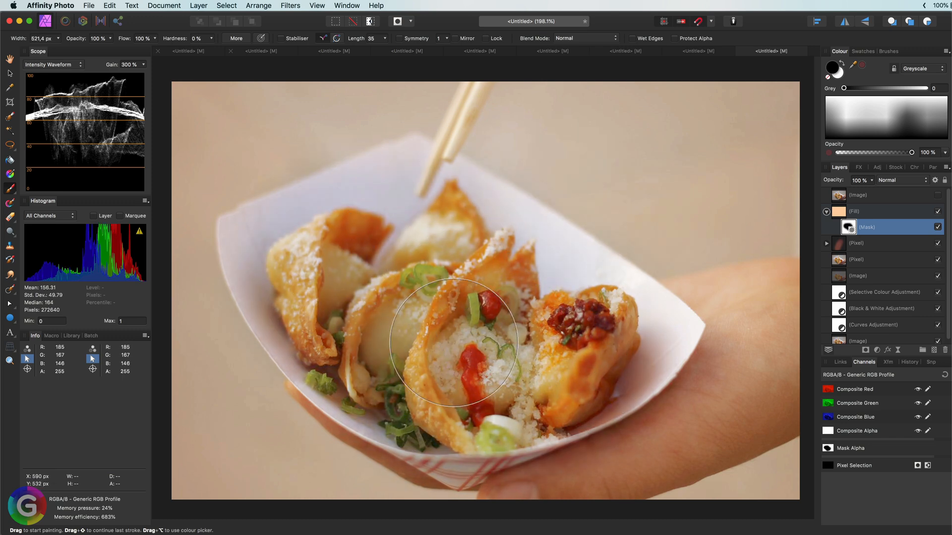
- Lower the fill layer's opacity to 63% and compare the result with the original image layer
{"action": "left_click", "coordinate": [849, 209]}
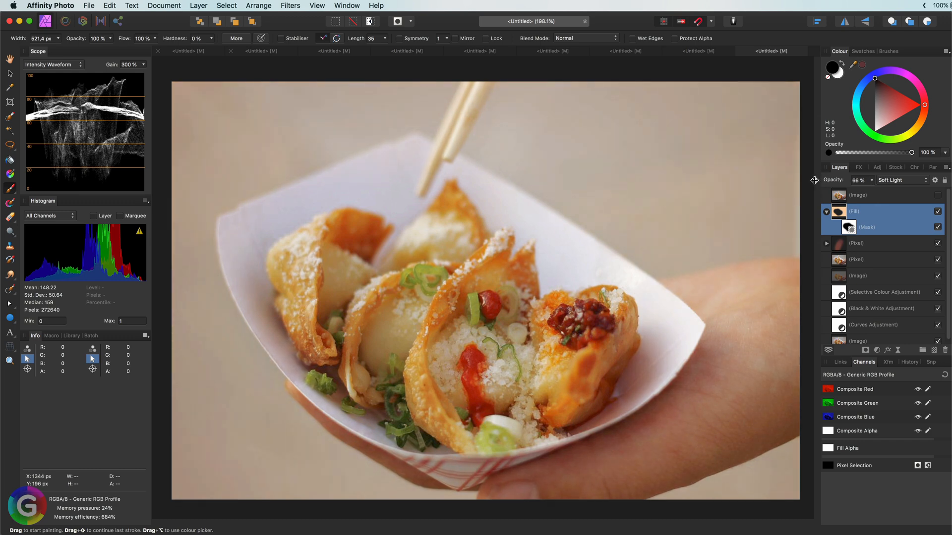
{"action": "left_click", "coordinate": [937, 196]}
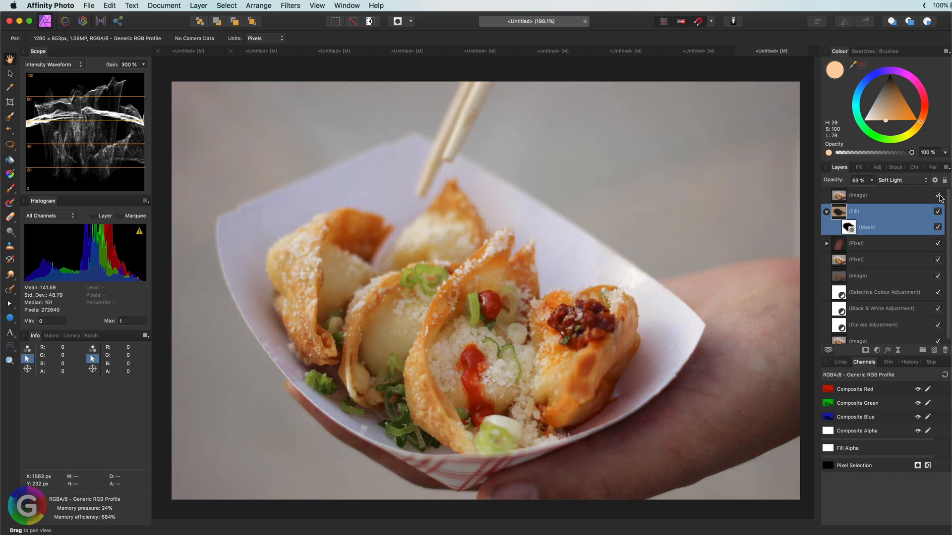
{"action": "left_click", "coordinate": [939, 196]}
{"action": "left_click", "coordinate": [939, 197]}
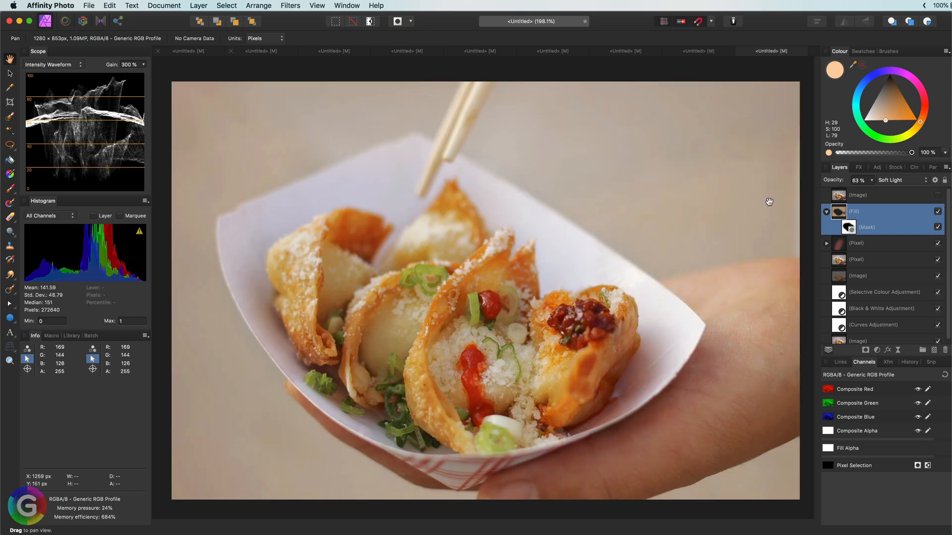
- Switch to the open document with the dinner table photo and show its top original image layer for comparison
{"action": "left_click", "coordinate": [701, 54]}
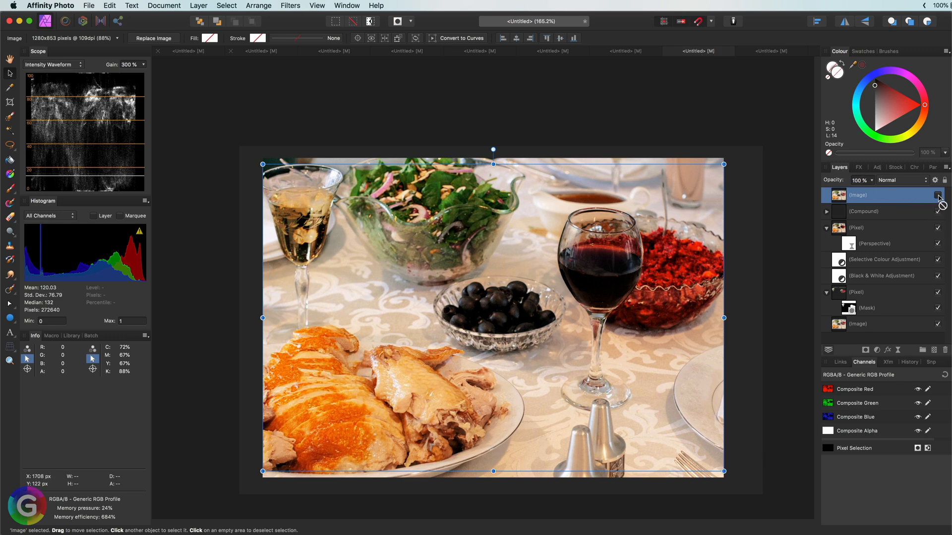
{"action": "left_click", "coordinate": [938, 196]}
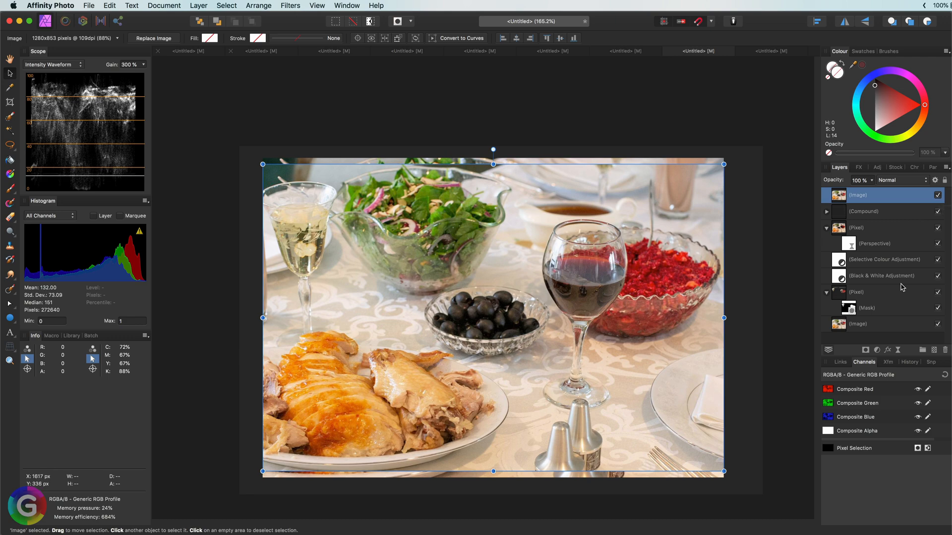
- Hide every layer above the bottom dinner table image, leaving only the masked pixel layer directly above it shown
{"action": "left_click", "coordinate": [893, 297], "text": "shift"}
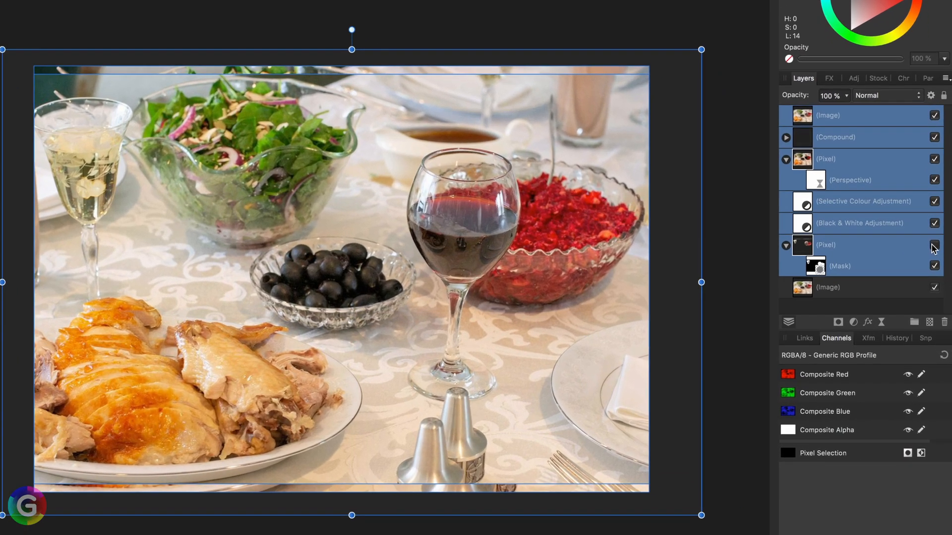
{"action": "left_click", "coordinate": [933, 245]}
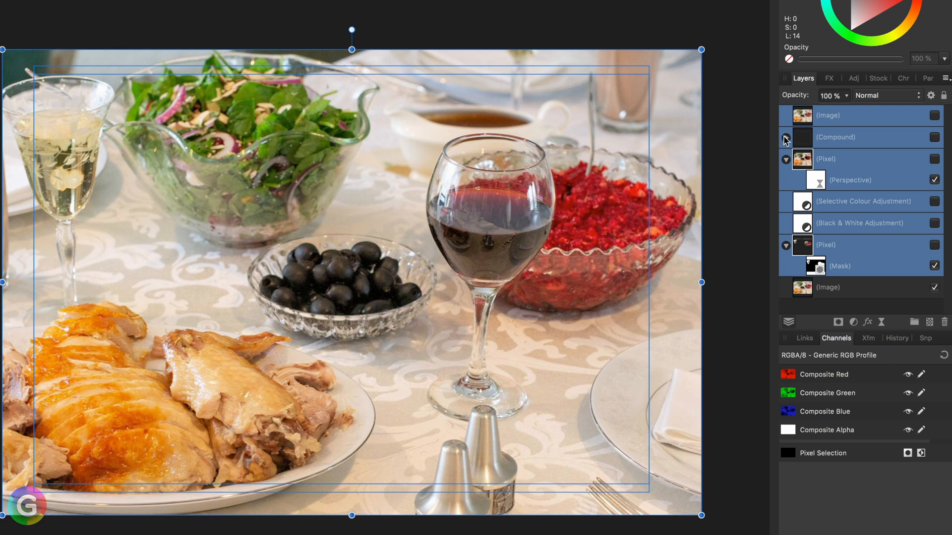
{"action": "left_click", "coordinate": [851, 252]}
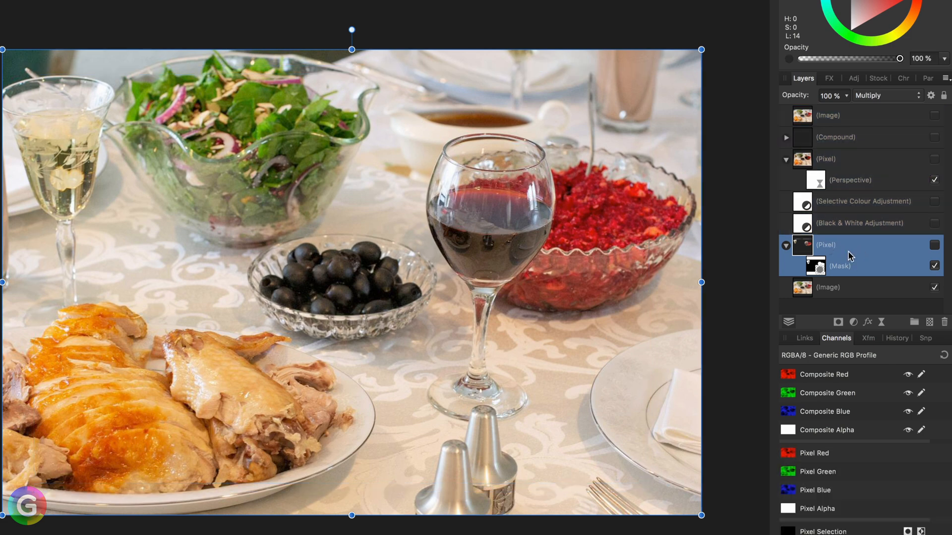
{"action": "left_click", "coordinate": [934, 246]}
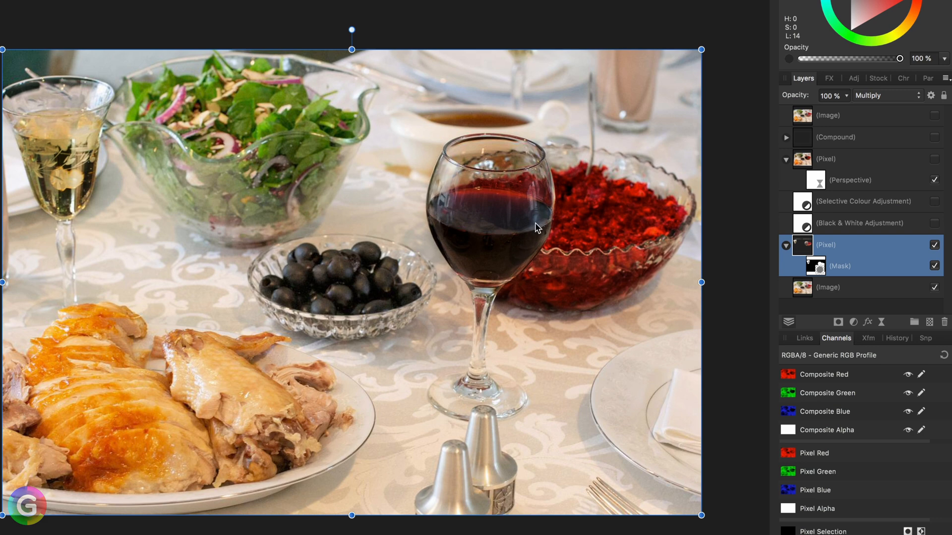
- Switch the masked pixel layer's blend mode to Normal and toggle its visibility to compare the drinks and beetroot bowl
{"action": "left_click", "coordinate": [887, 95]}
{"action": "left_click", "coordinate": [868, 66]}
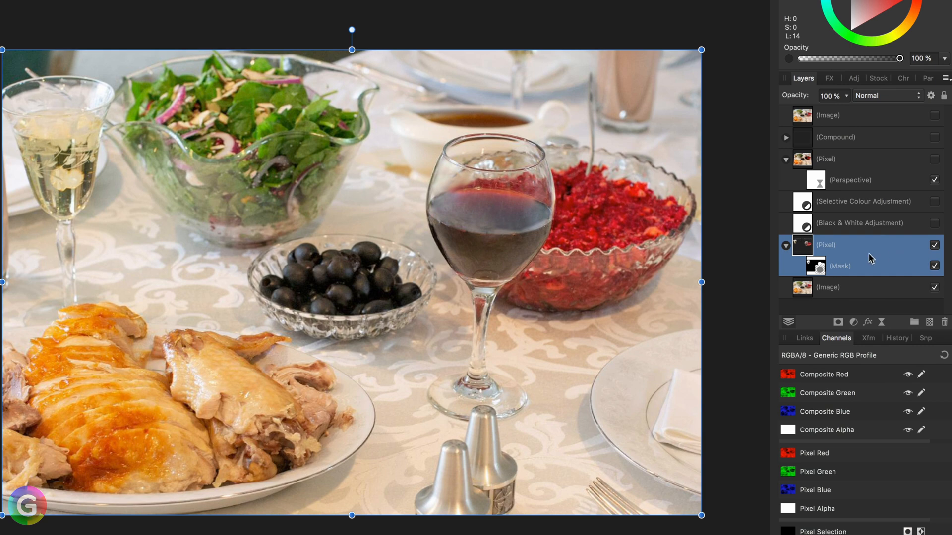
{"action": "left_click", "coordinate": [935, 245]}
{"action": "left_click", "coordinate": [934, 245]}
{"action": "left_click", "coordinate": [934, 245]}
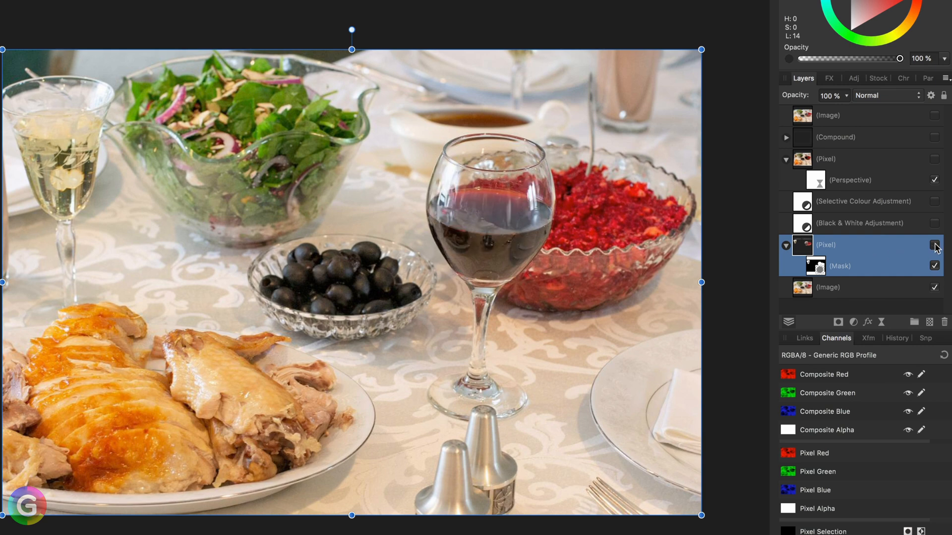
{"action": "left_click", "coordinate": [934, 245]}
- Set the masked pixel layer's blend mode back to Multiply and toggle its visibility to compare the effect
{"action": "left_click", "coordinate": [874, 97]}
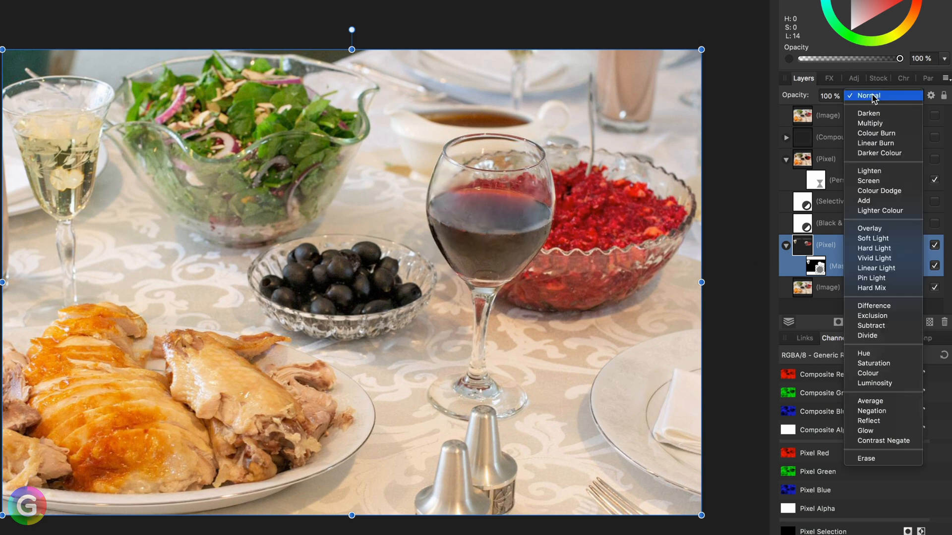
{"action": "left_click", "coordinate": [868, 121]}
{"action": "left_click", "coordinate": [934, 245]}
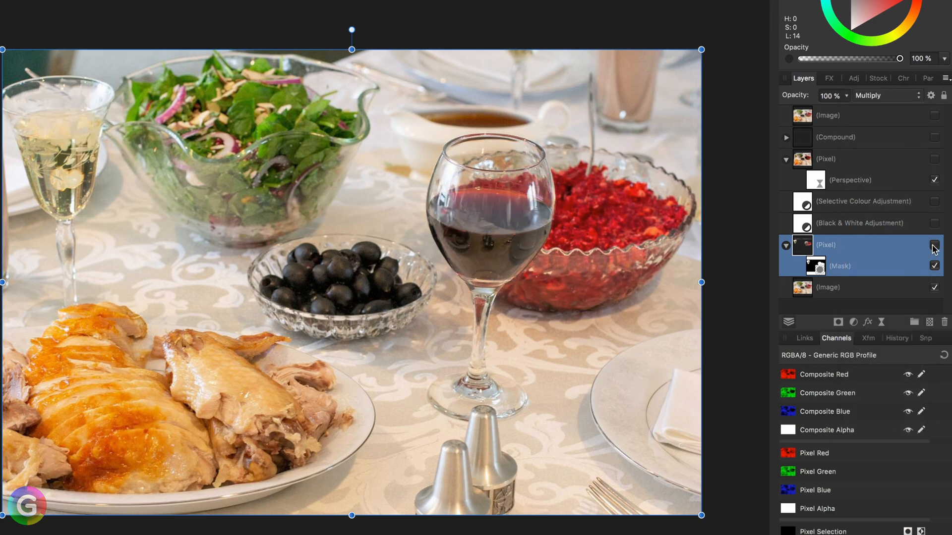
{"action": "left_click", "coordinate": [935, 245]}
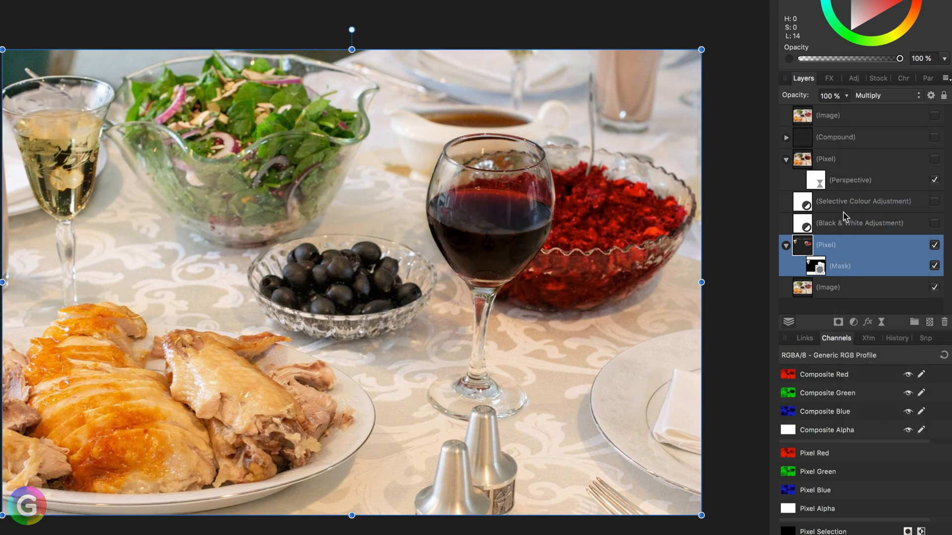
- Show the Black & White, Selective Colour, perspective-filtered pixel and compound layers one after another to review their effects
{"action": "left_click", "coordinate": [928, 232]}
{"action": "left_click", "coordinate": [934, 224]}
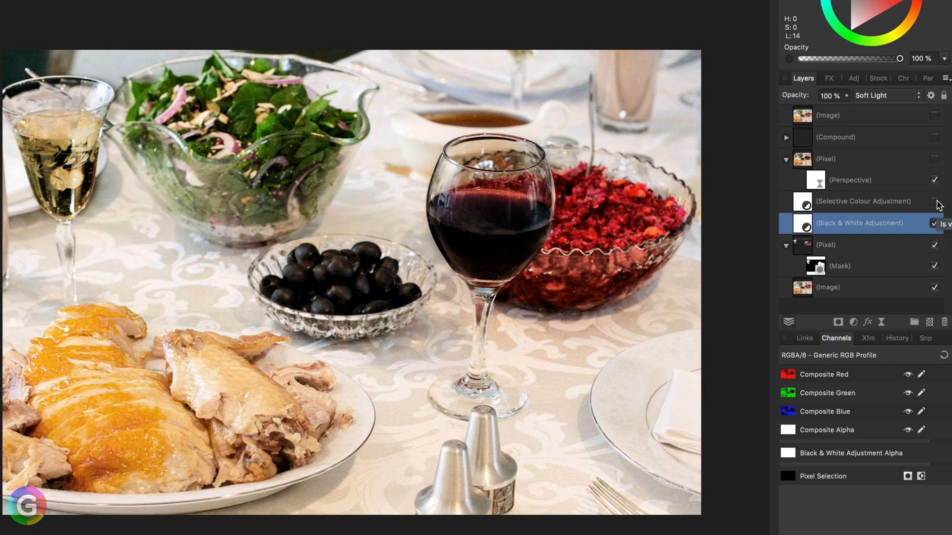
{"action": "left_click", "coordinate": [935, 201]}
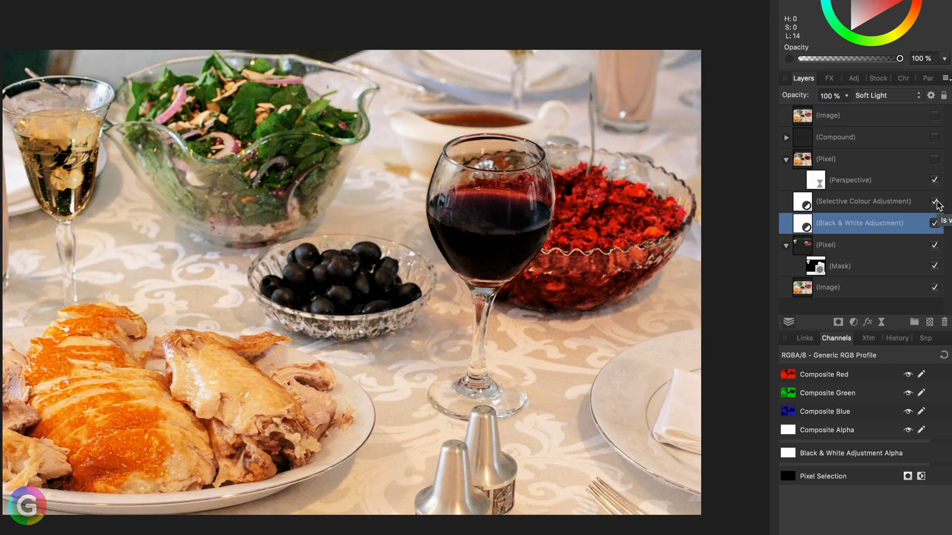
{"action": "left_click", "coordinate": [881, 203]}
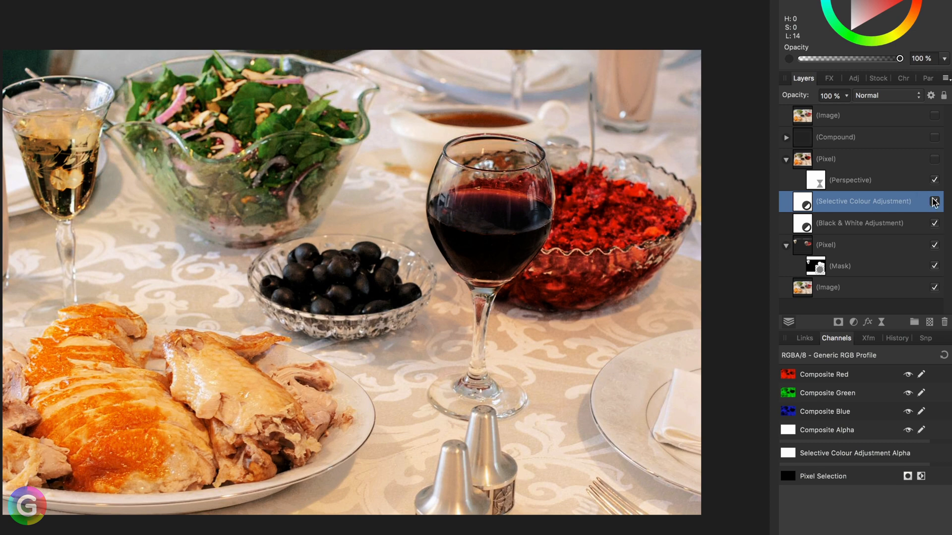
{"action": "left_click", "coordinate": [934, 180]}
{"action": "left_click", "coordinate": [935, 180]}
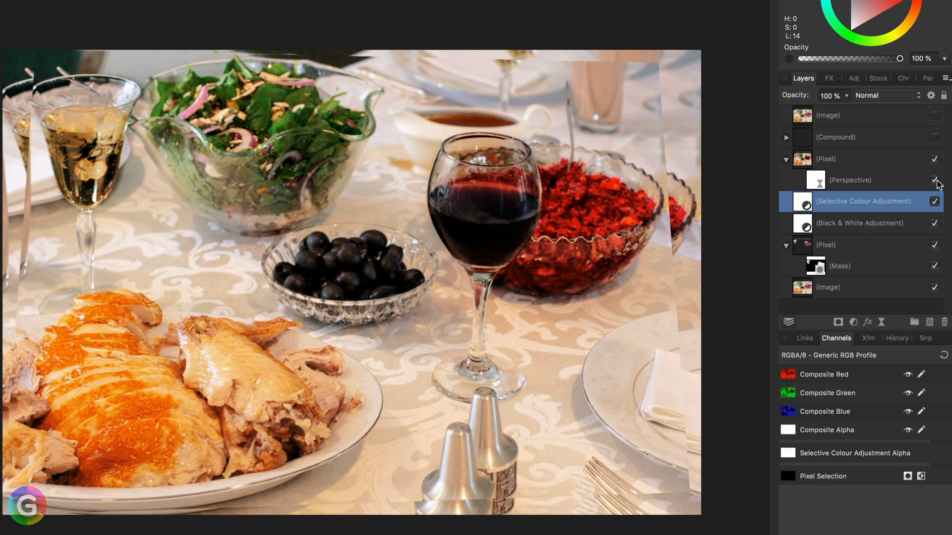
{"action": "left_click", "coordinate": [934, 137]}
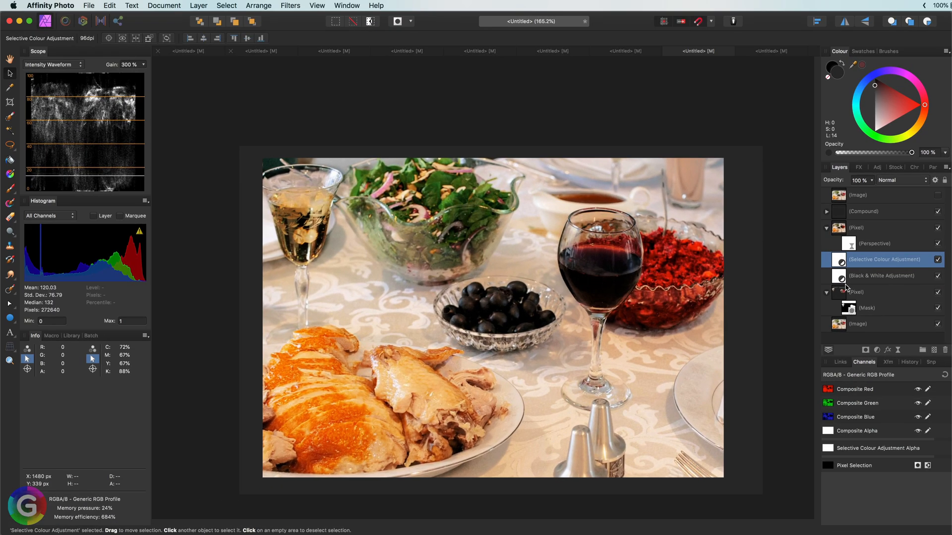
- Switch to the pizza slice document and hide all layers above the bottom image except the lowest Curves adjustment
{"action": "left_click", "coordinate": [625, 52]}
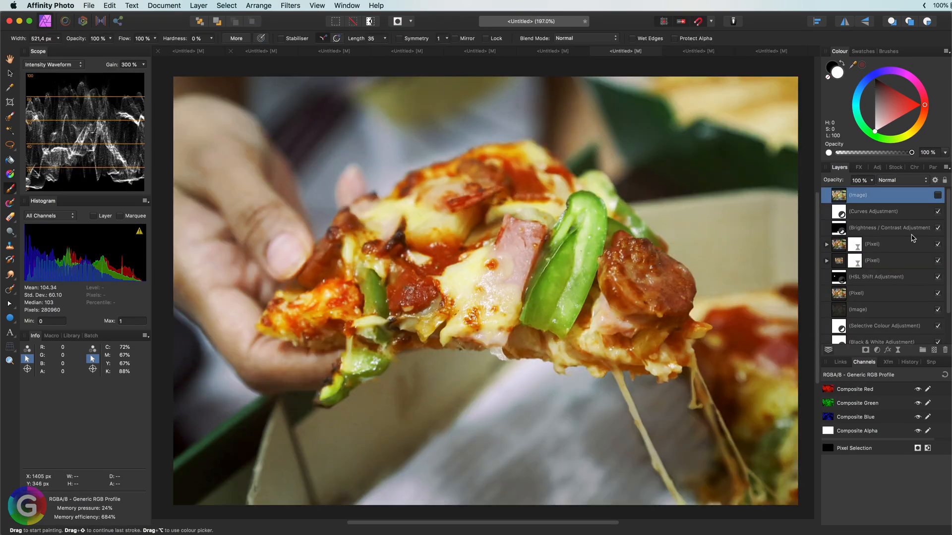
{"action": "scroll", "coordinate": [893, 248], "scroll_direction": "down", "scroll_amount": 3}
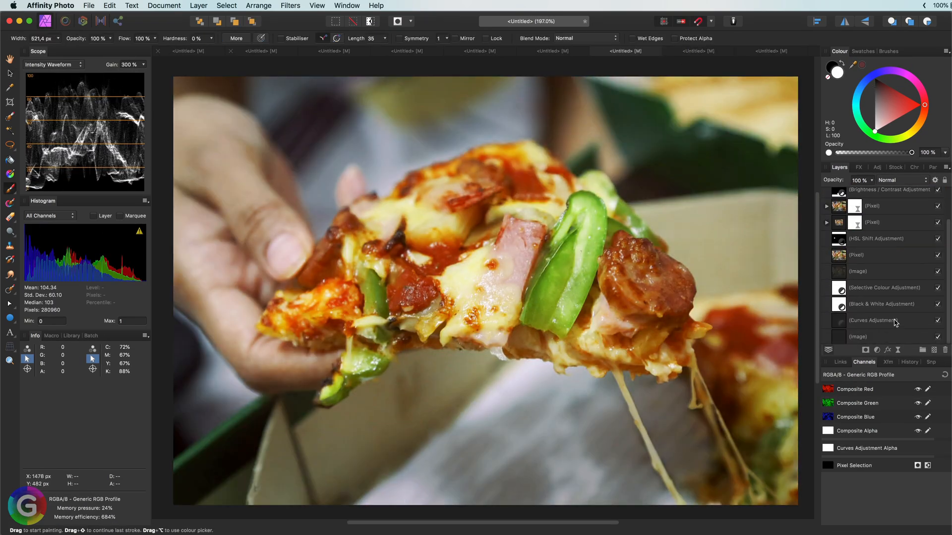
{"action": "left_click", "coordinate": [895, 321], "text": "shift"}
{"action": "left_click", "coordinate": [937, 321]}
{"action": "left_click", "coordinate": [867, 334]}
{"action": "left_click", "coordinate": [868, 321]}
{"action": "left_click", "coordinate": [938, 321]}
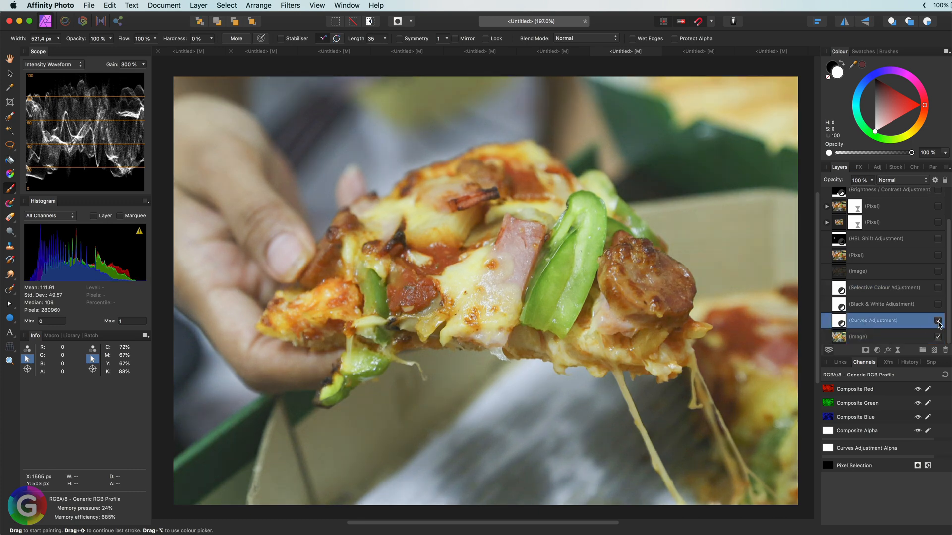
- Show the Black & White, Selective Colour, Screen-blended image and retouched pixel layers in turn to review their effects
{"action": "left_click", "coordinate": [892, 304]}
{"action": "left_click", "coordinate": [937, 304]}
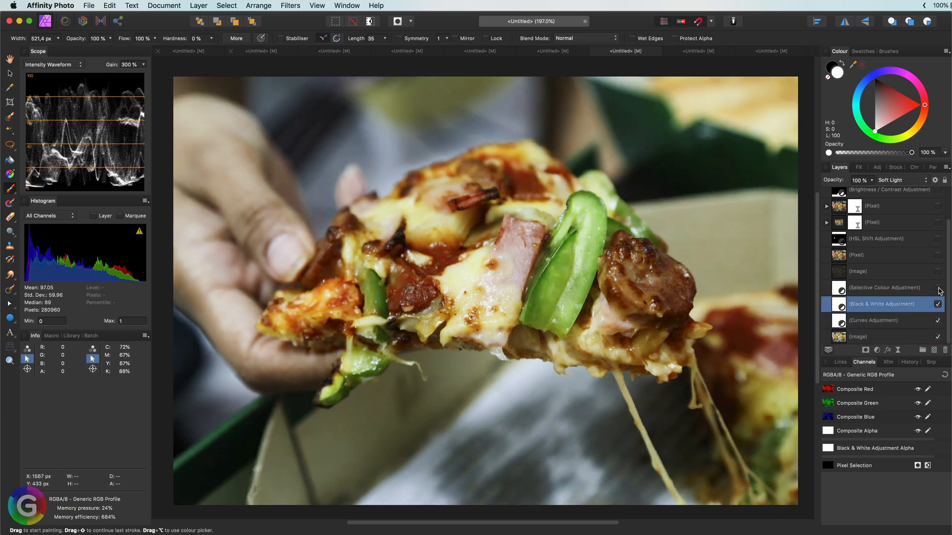
{"action": "left_click", "coordinate": [937, 288]}
{"action": "left_click", "coordinate": [883, 289]}
{"action": "left_click", "coordinate": [883, 272]}
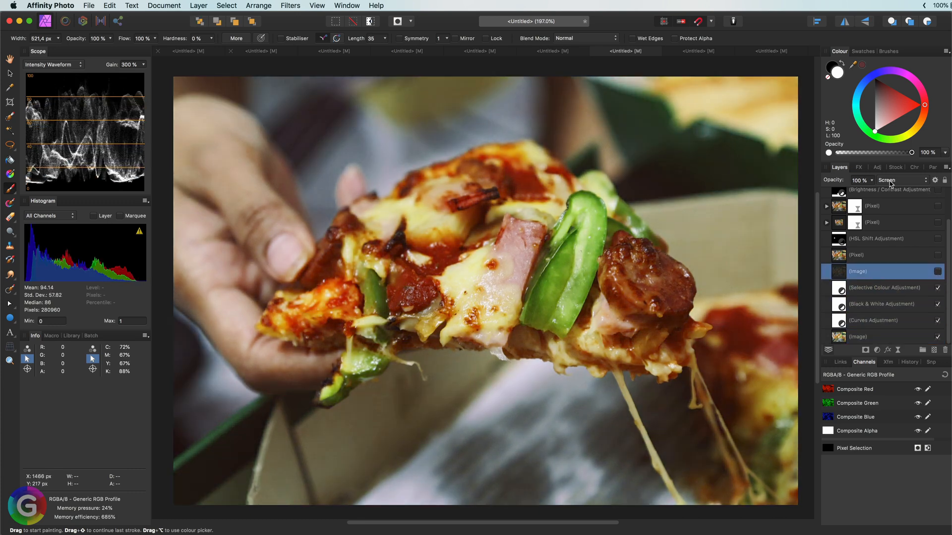
{"action": "left_click", "coordinate": [937, 271]}
{"action": "left_click", "coordinate": [937, 255]}
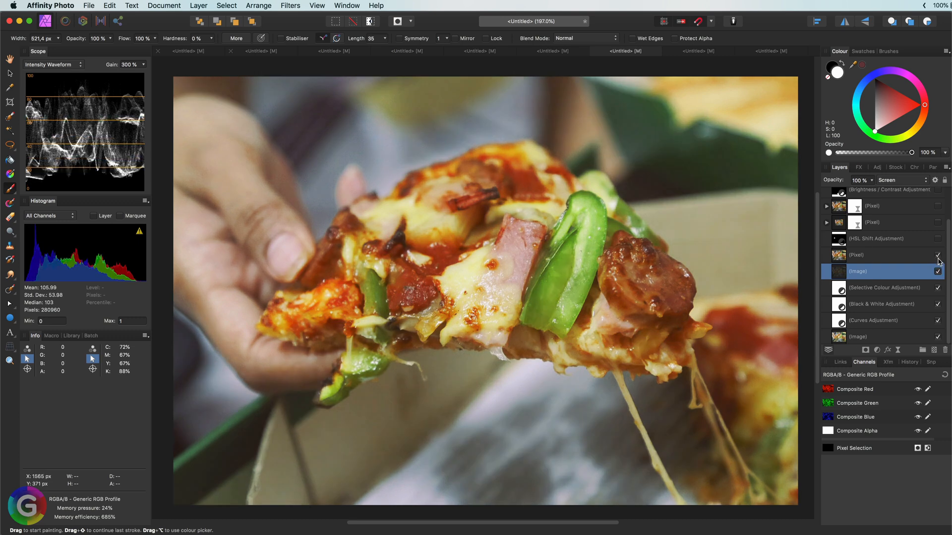
- Show the HSL Shift adjustment and the Liquify pixel layer above it, toggling the Liquify filter to compare
{"action": "left_click", "coordinate": [864, 244]}
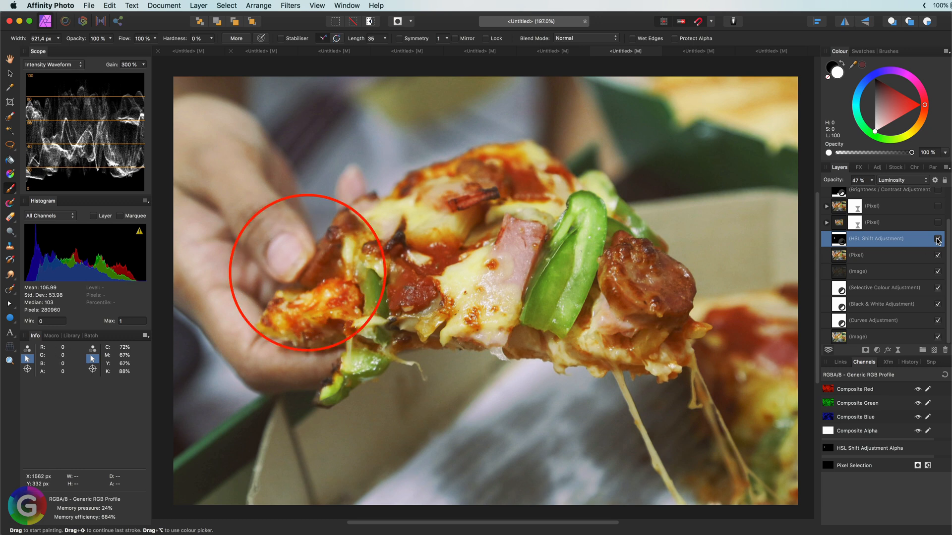
{"action": "left_click", "coordinate": [873, 223]}
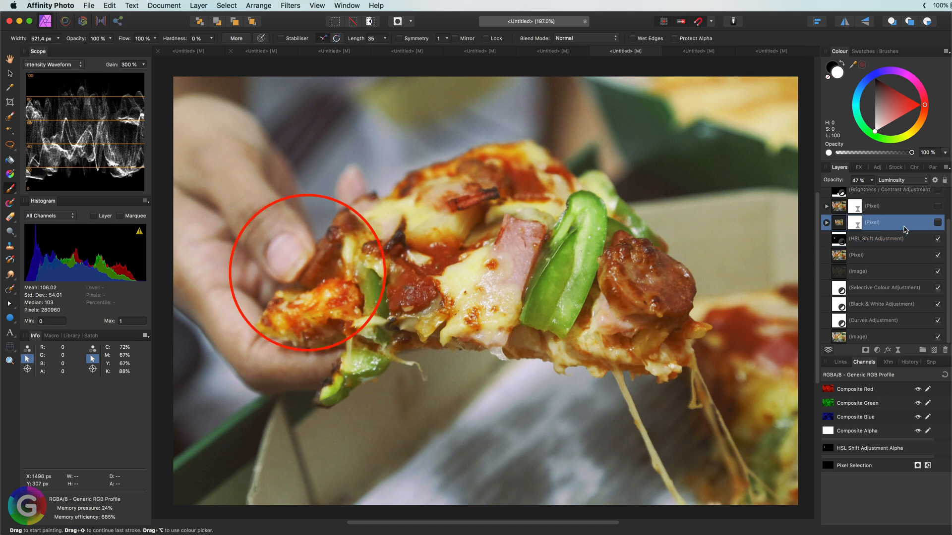
{"action": "left_click", "coordinate": [827, 222]}
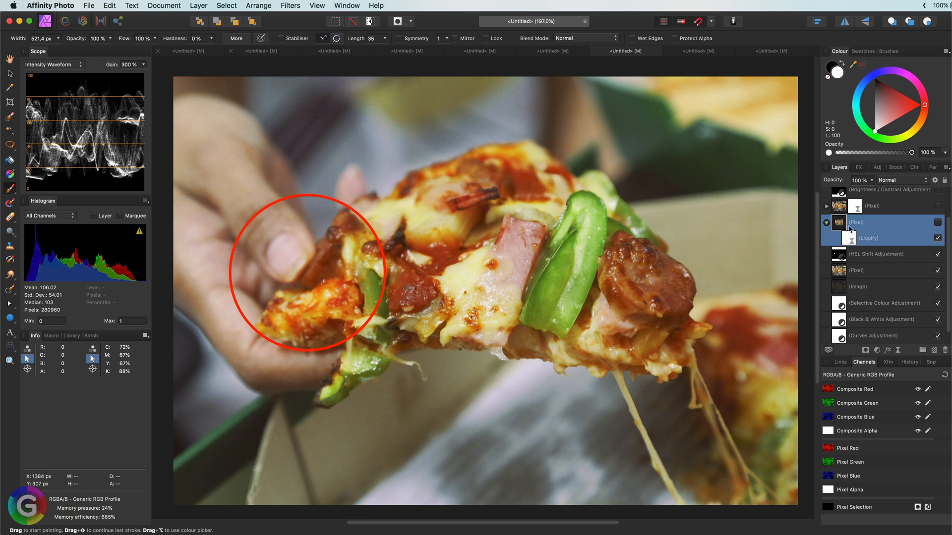
{"action": "left_click", "coordinate": [938, 238]}
{"action": "left_click", "coordinate": [938, 238]}
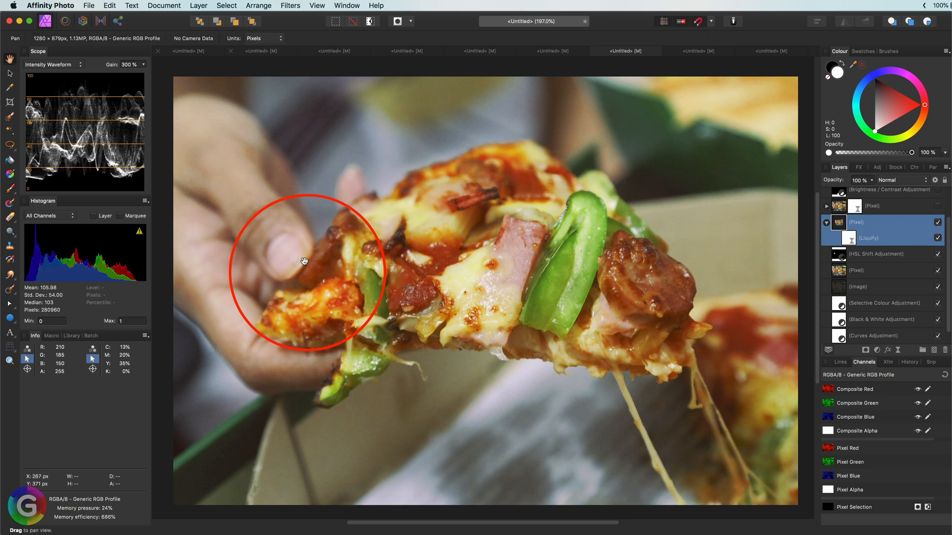
{"action": "left_click", "coordinate": [938, 239]}
{"action": "left_click", "coordinate": [938, 238]}
- Expand the pixel layer holding the Vignette filter and toggle it to compare the image with and without the vignette
{"action": "scroll", "coordinate": [888, 227], "scroll_direction": "up", "scroll_amount": 1}
{"action": "left_click", "coordinate": [827, 211]}
{"action": "left_click", "coordinate": [860, 213]}
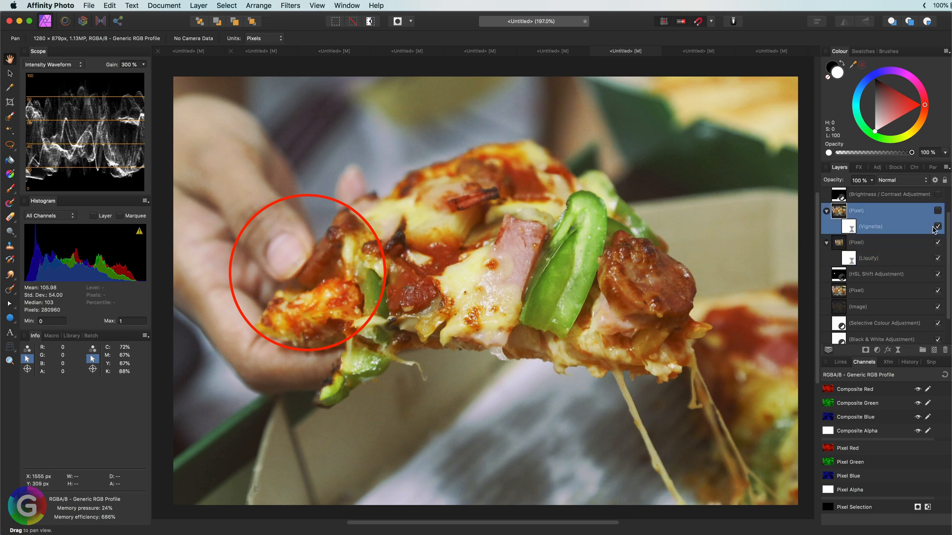
{"action": "left_click", "coordinate": [937, 226]}
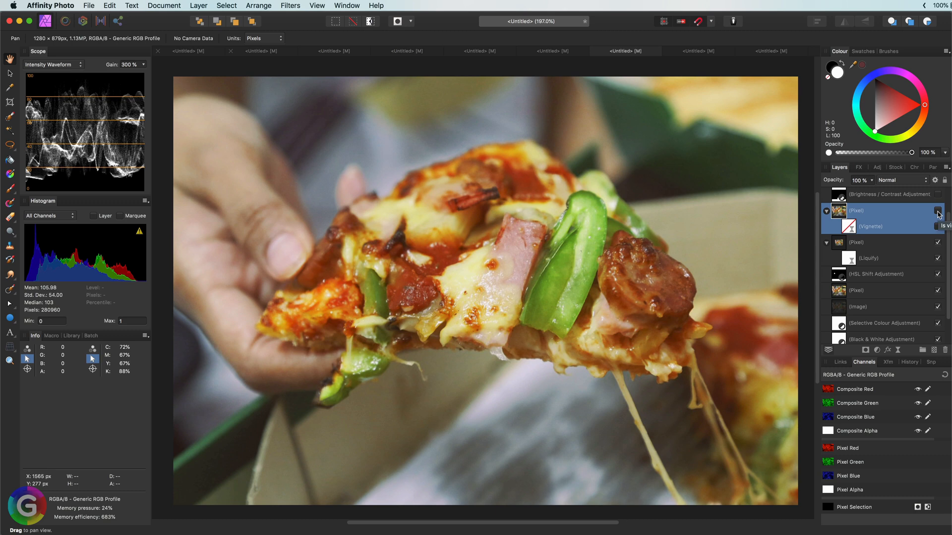
{"action": "left_click", "coordinate": [938, 212]}
{"action": "left_click", "coordinate": [939, 213]}
{"action": "left_click", "coordinate": [939, 212]}
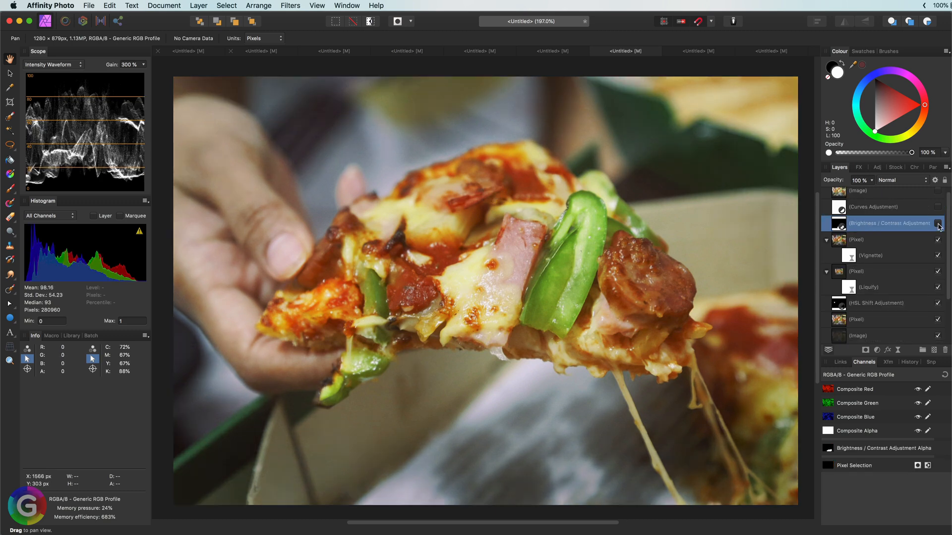
- Toggle the Brightness / Contrast adjustment to compare its effect, and show the top Curves adjustment
{"action": "left_click", "coordinate": [938, 223]}
{"action": "left_click", "coordinate": [937, 224]}
{"action": "left_click", "coordinate": [937, 224]}
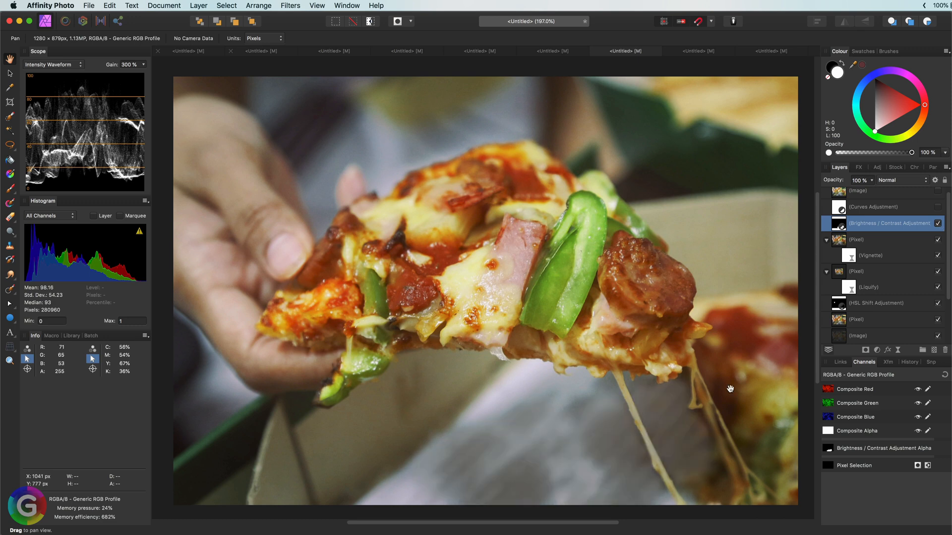
{"action": "scroll", "coordinate": [942, 297], "scroll_direction": "up", "scroll_amount": 1}
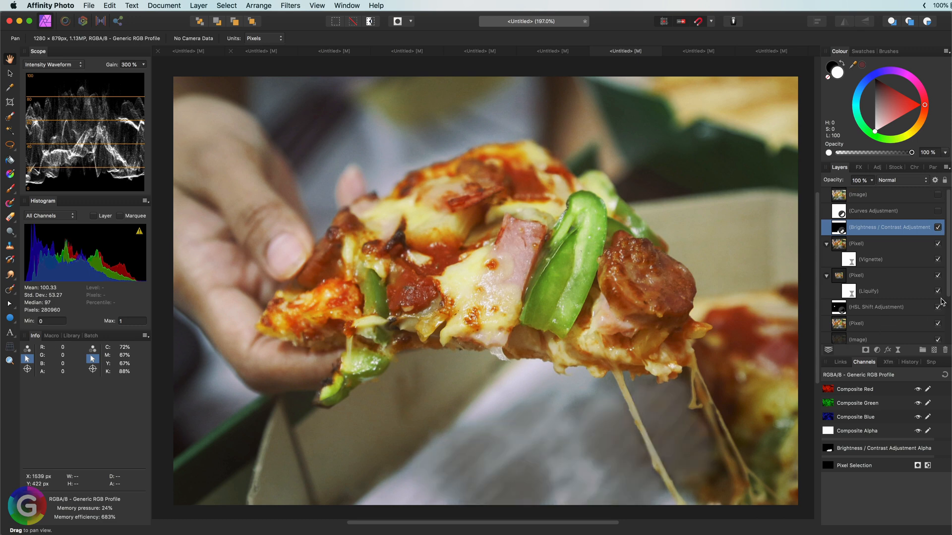
{"action": "left_click", "coordinate": [938, 211]}
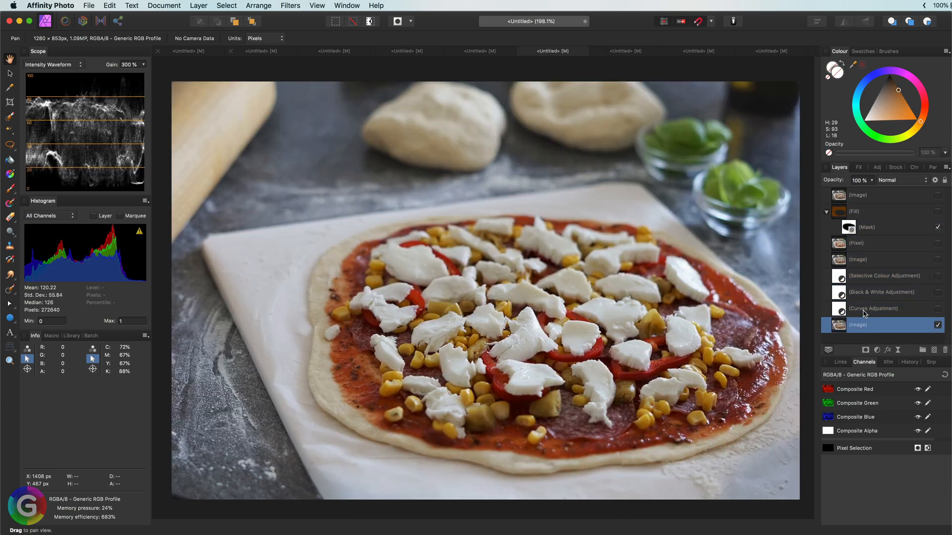
- Show the pizza photo's Curves, Black & White and Selective Colour adjustments and the image layer above them in turn to review their effects
{"action": "left_click", "coordinate": [936, 310]}
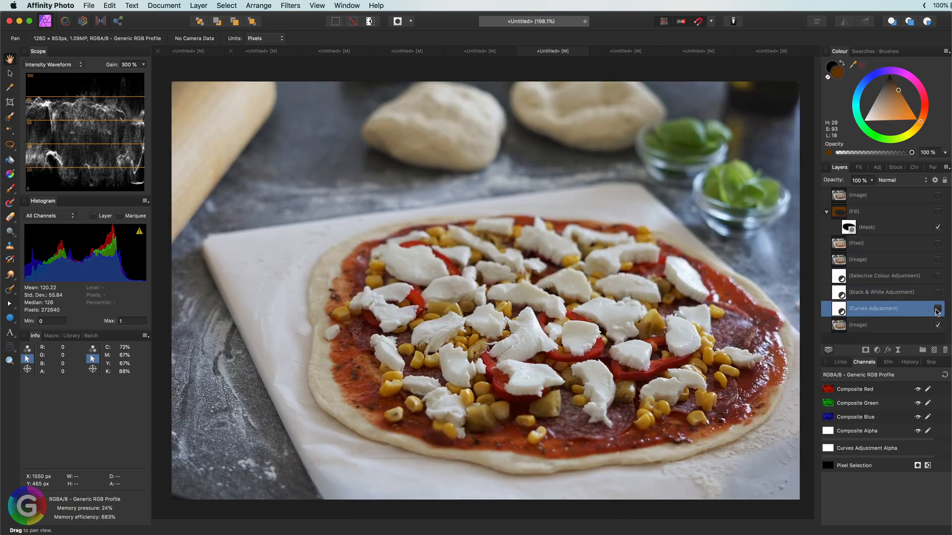
{"action": "left_click", "coordinate": [937, 310]}
{"action": "left_click", "coordinate": [930, 297]}
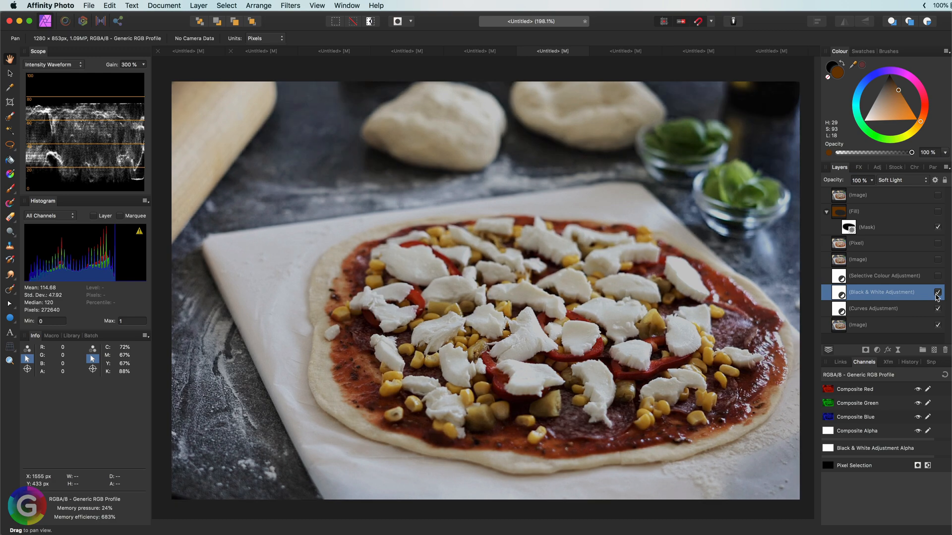
{"action": "left_click", "coordinate": [939, 277]}
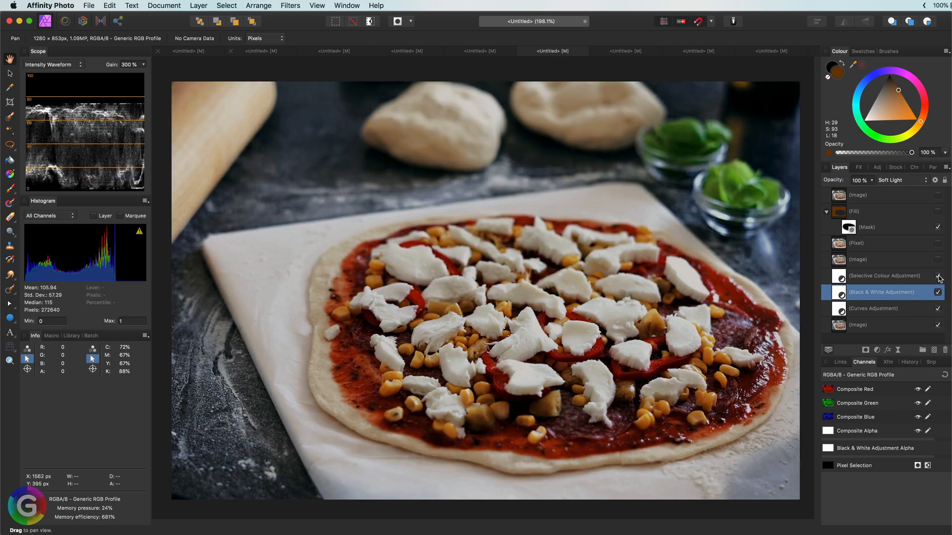
{"action": "left_click", "coordinate": [939, 260]}
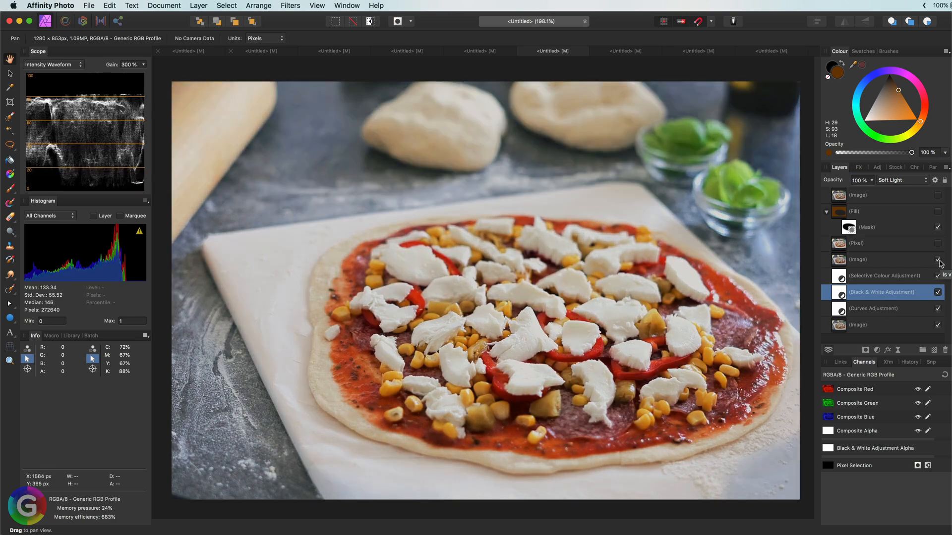
- Show the pizza photo's pixel layer and Soft Light fill layer, and toggle the fill's mask to review its effect
{"action": "left_click", "coordinate": [878, 248]}
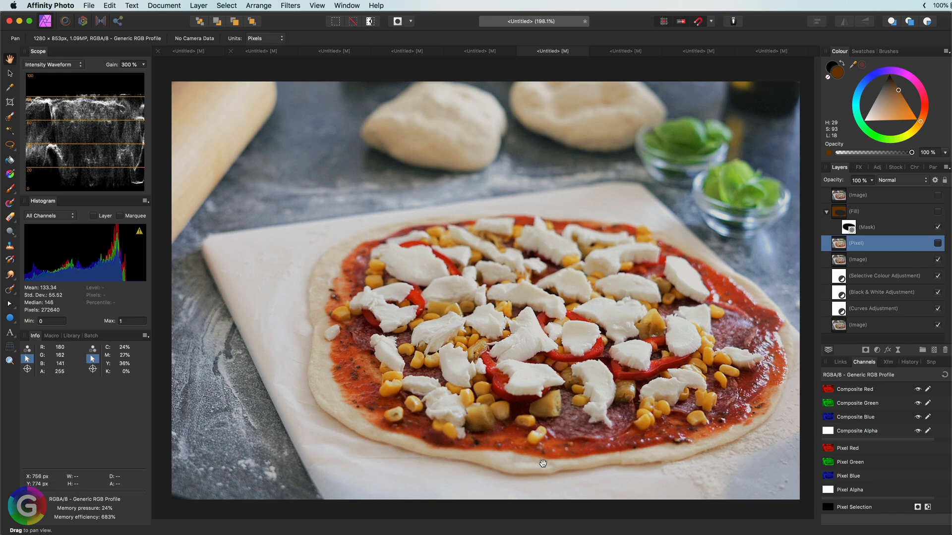
{"action": "left_click", "coordinate": [937, 244]}
{"action": "left_click", "coordinate": [937, 212]}
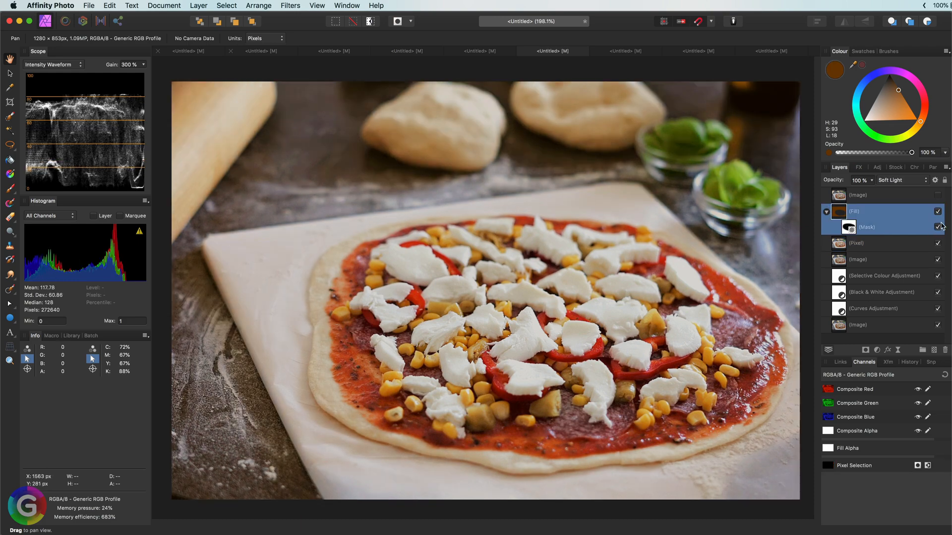
{"action": "left_click", "coordinate": [939, 228]}
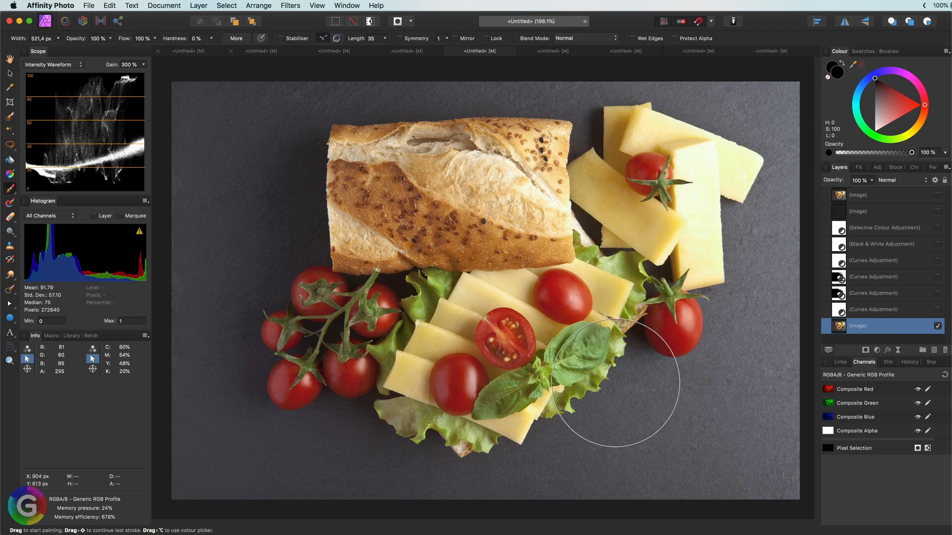
- In the sandwich photo, show the four Curves adjustments one by one from the lowest upward, including the two masked ones
{"action": "left_click", "coordinate": [938, 310]}
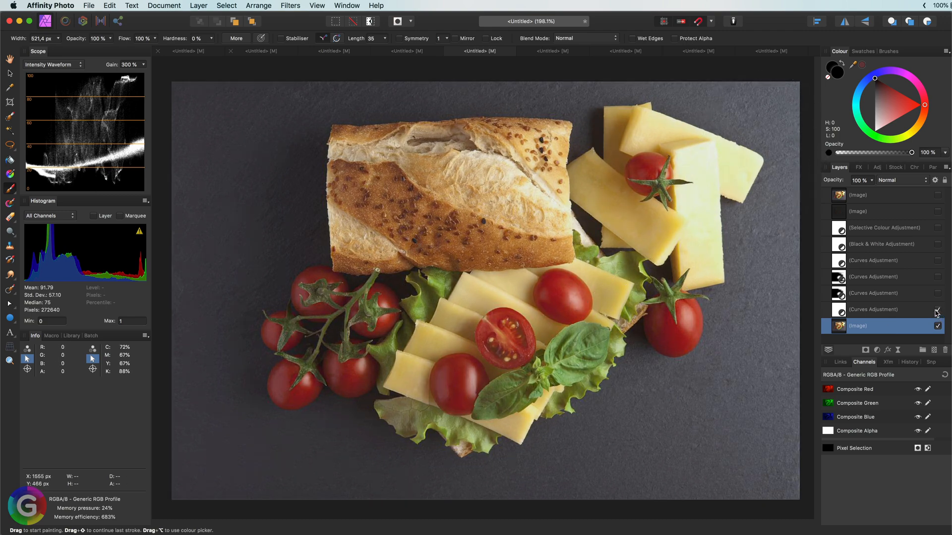
{"action": "left_click", "coordinate": [894, 297]}
{"action": "left_click", "coordinate": [937, 278]}
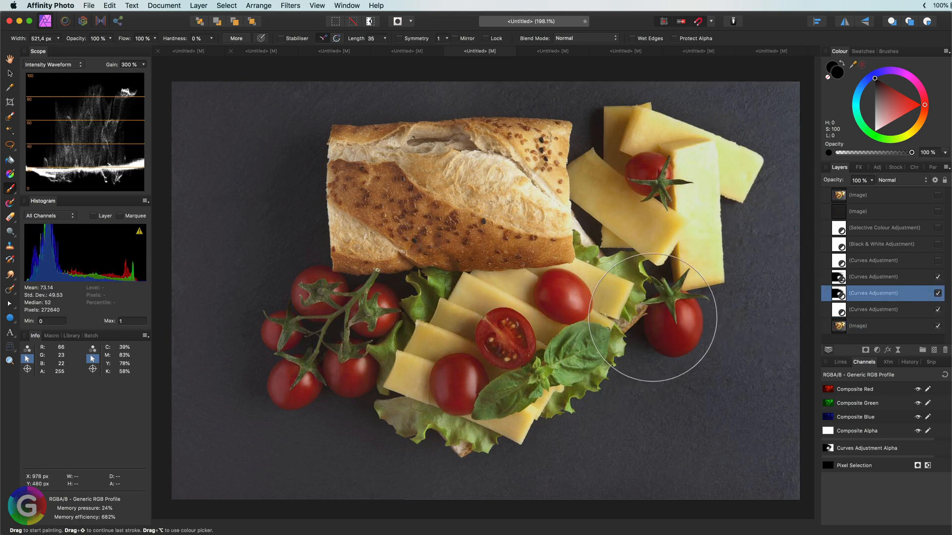
{"action": "left_click", "coordinate": [868, 262]}
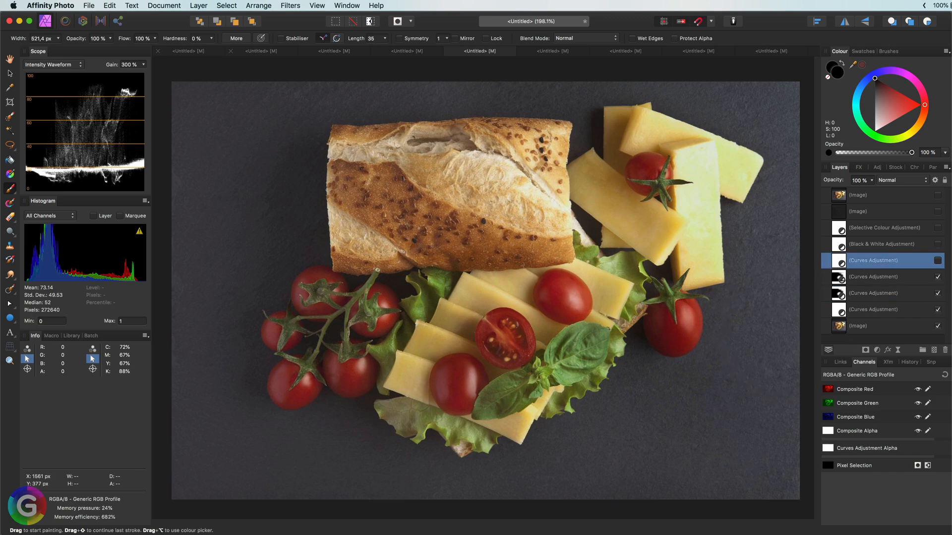
{"action": "left_click", "coordinate": [937, 260]}
- Show the sandwich photo's Overlay-blended Black & White adjustment and the Selective Colour adjustment to review their effects
{"action": "left_click", "coordinate": [883, 243]}
{"action": "left_click", "coordinate": [937, 244]}
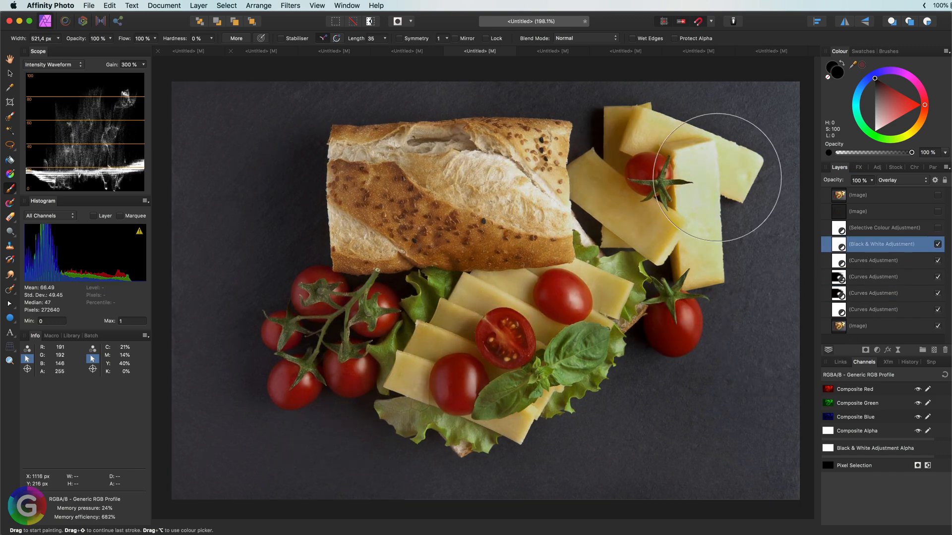
{"action": "left_click", "coordinate": [938, 228]}
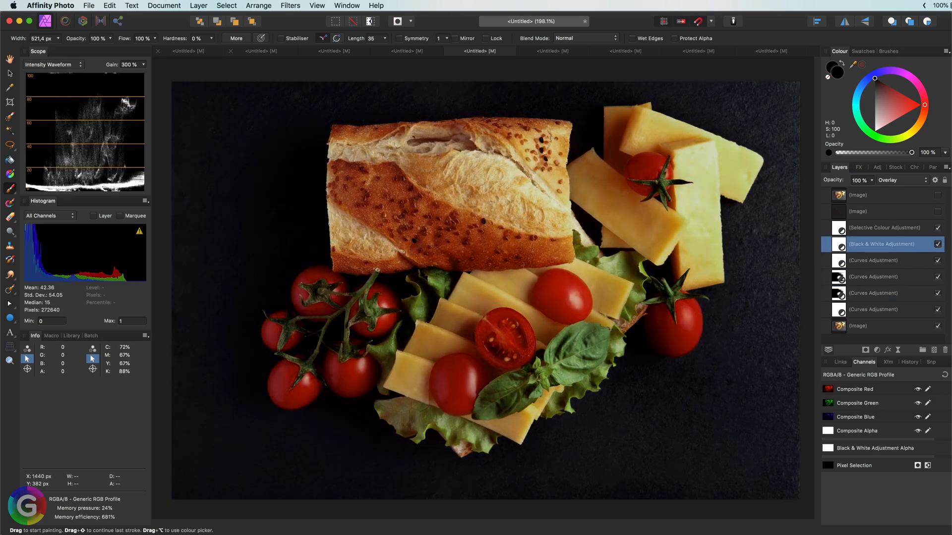
{"action": "left_click", "coordinate": [883, 228]}
- Show the Screen-blended image layer and toggle the original image at the top of the stack to compare the sandwich photo before and after
{"action": "left_click", "coordinate": [883, 211]}
{"action": "left_click", "coordinate": [938, 211]}
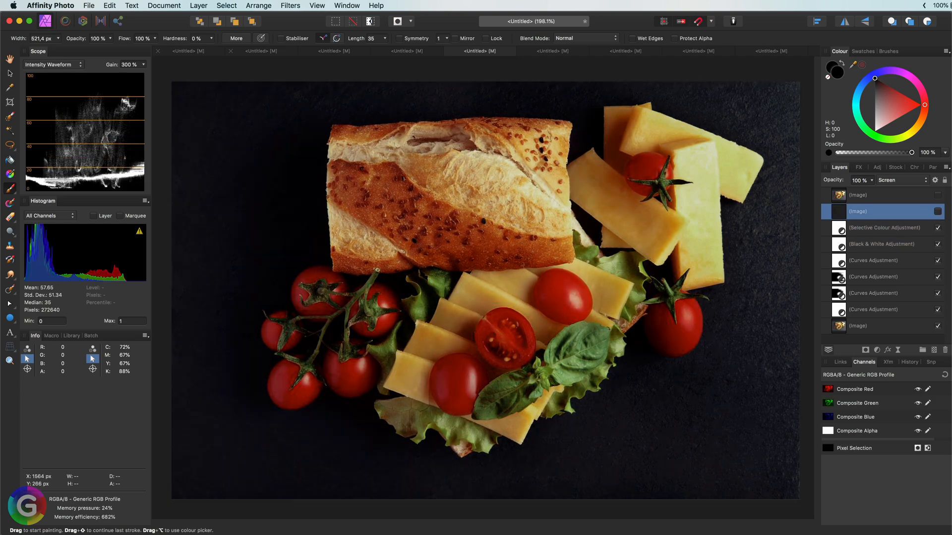
{"action": "left_click", "coordinate": [882, 195]}
{"action": "left_click", "coordinate": [938, 195]}
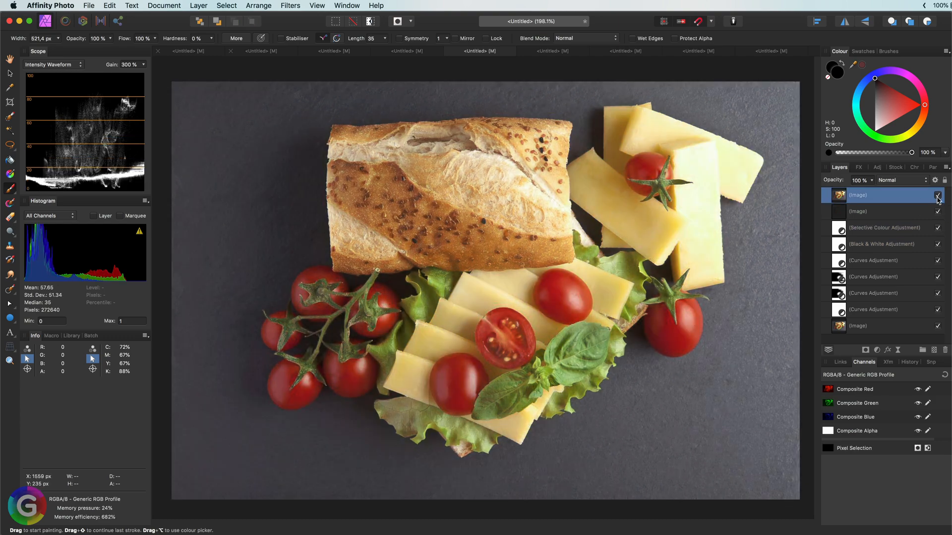
{"action": "left_click", "coordinate": [938, 196]}
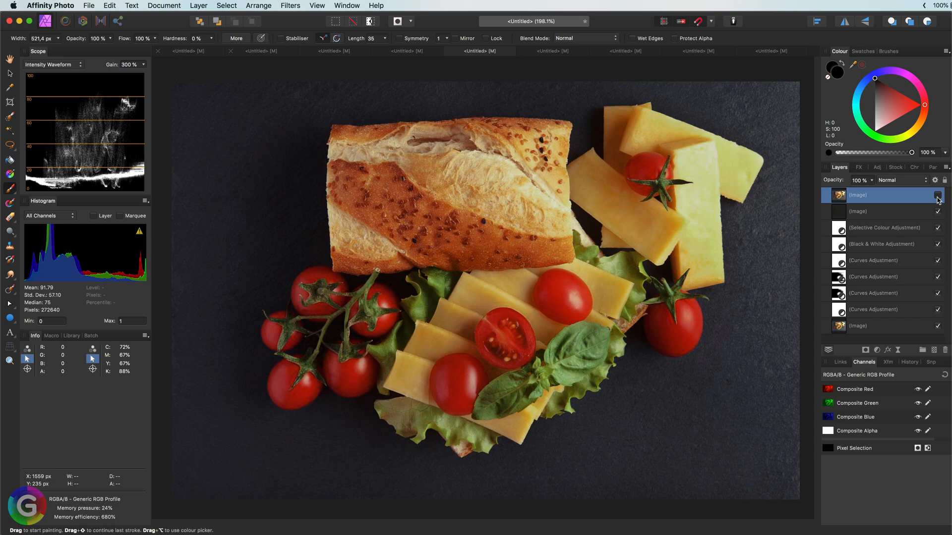